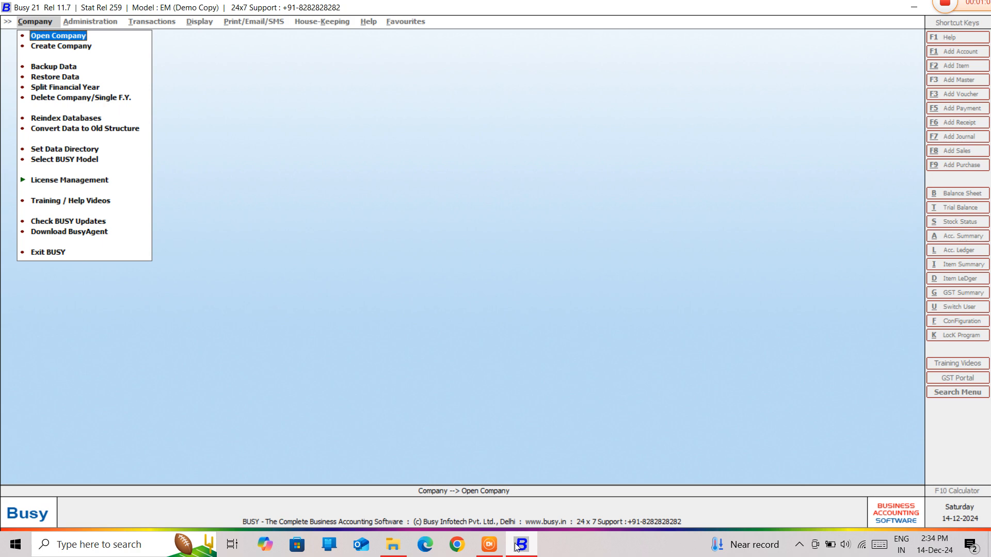
Step: Open the company OM ELECTRONICS
{"action": "key", "text": "Return"}
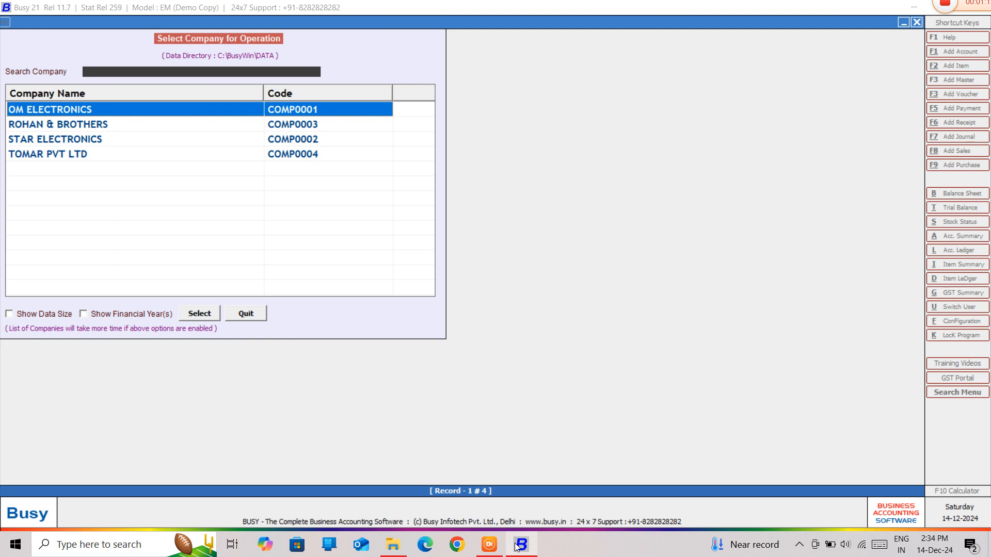
{"action": "key", "text": "Return"}
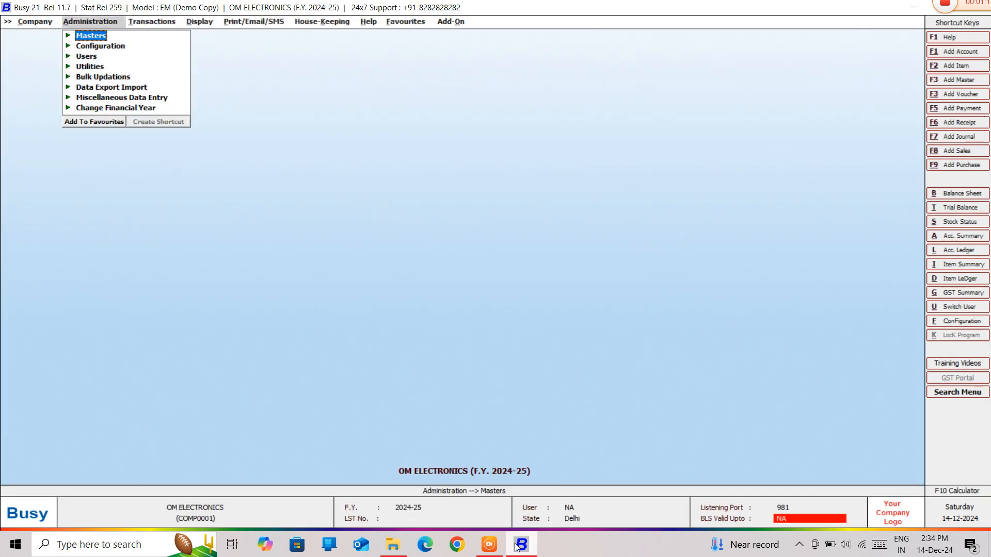
Step: Bring up the choice of item-wise purchase analysis reports
{"action": "key", "text": "Right"}
{"action": "key", "text": "Right"}
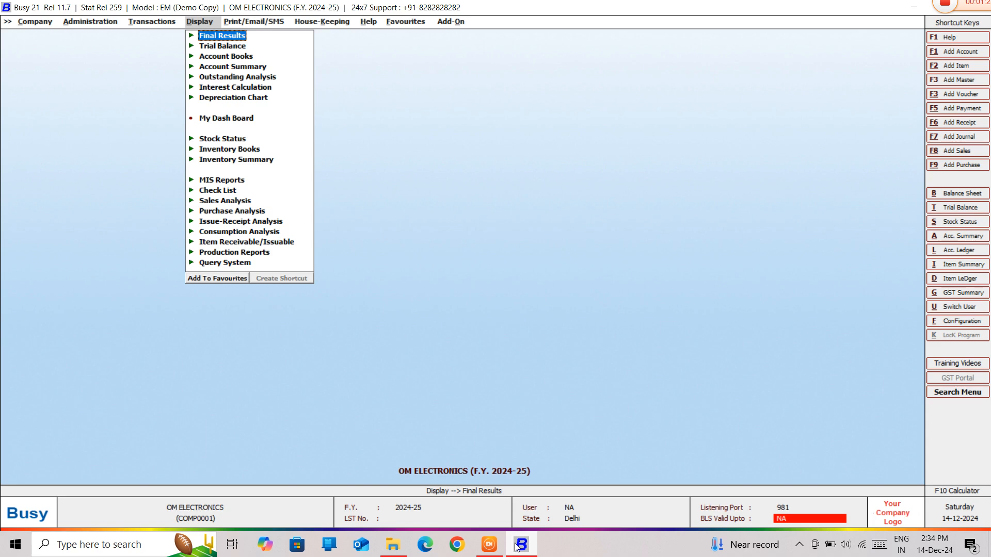
{"action": "key", "text": "Down"}
{"action": "key", "text": "Down"}
{"action": "key", "text": "Down"}
{"action": "key", "text": "Down"}
{"action": "key", "text": "Down"}
{"action": "key", "text": "Down"}
{"action": "key", "text": "Down"}
{"action": "key", "text": "Down"}
{"action": "key", "text": "Down"}
{"action": "key", "text": "Down"}
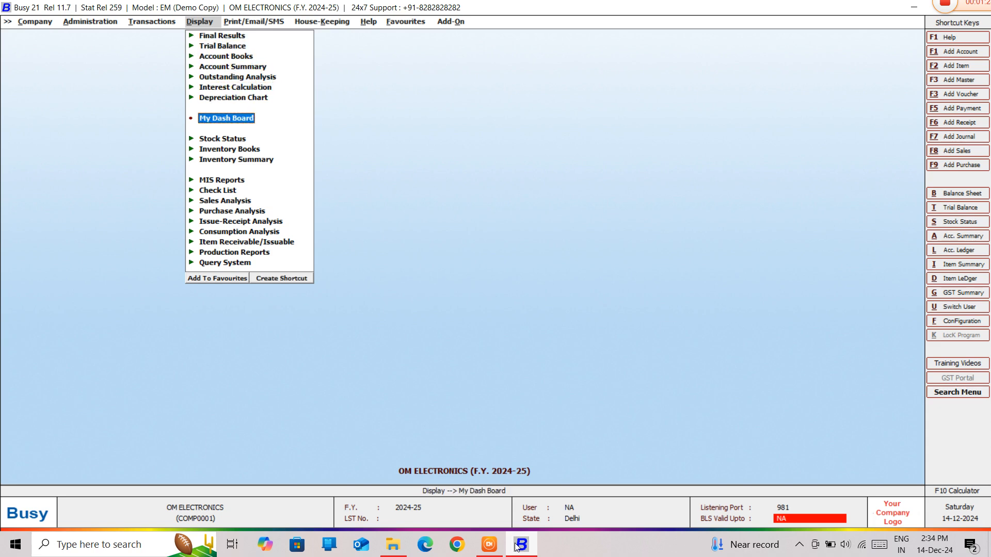
{"action": "key", "text": "Down"}
{"action": "key", "text": "Down"}
{"action": "key", "text": "Down"}
{"action": "key", "text": "Down"}
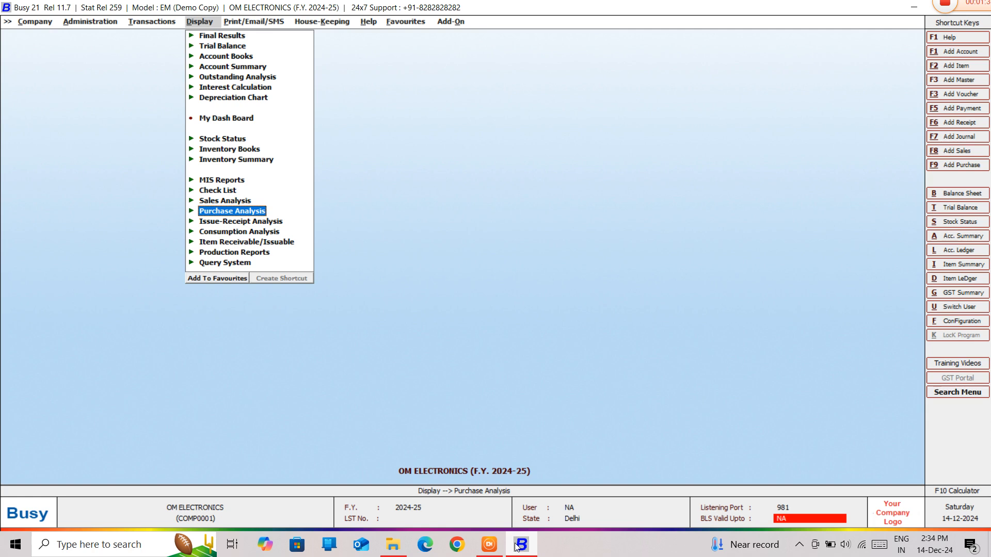
{"action": "key", "text": "Return"}
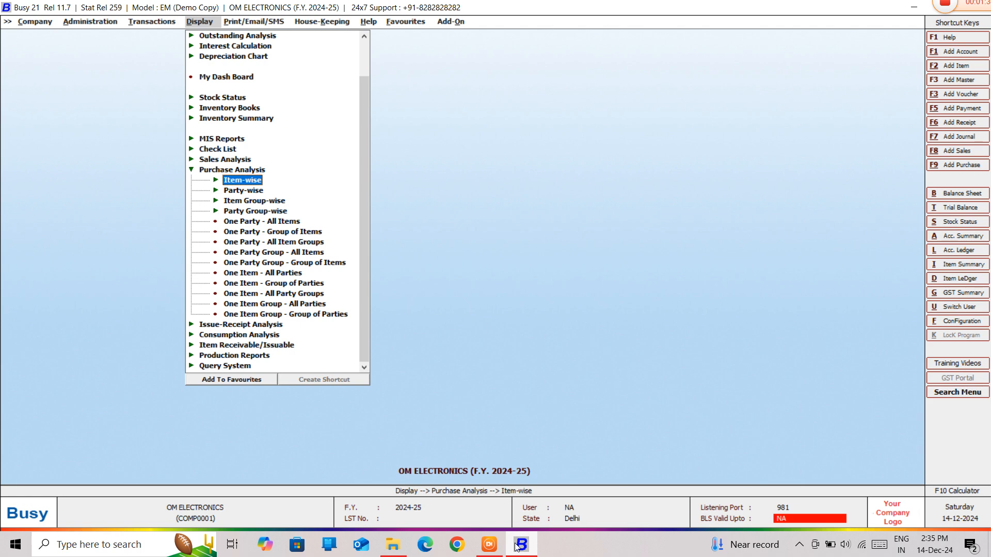
{"action": "key", "text": "Return"}
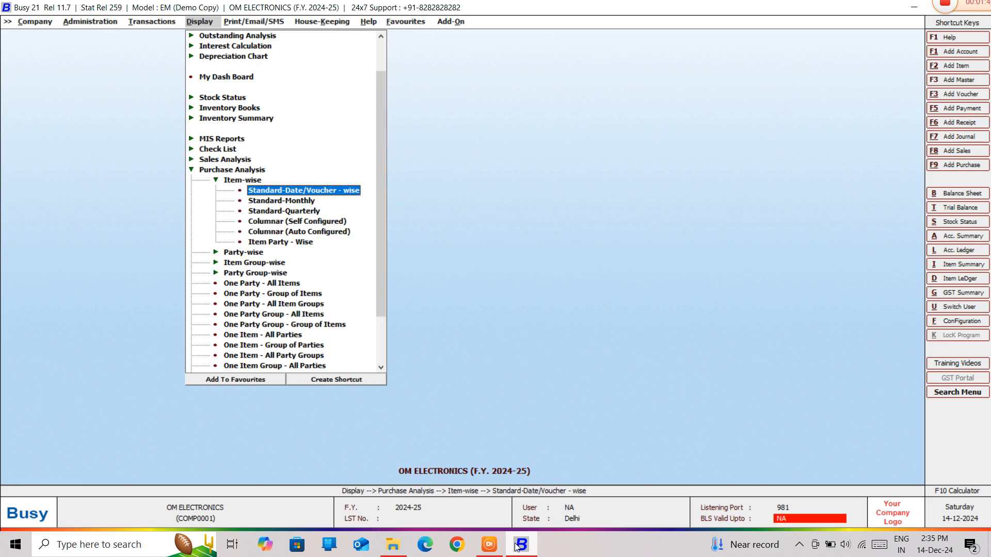
Step: Open the item-wise Standard-Quarterly purchase analysis for all items
{"action": "key", "text": "Down"}
{"action": "key", "text": "Down"}
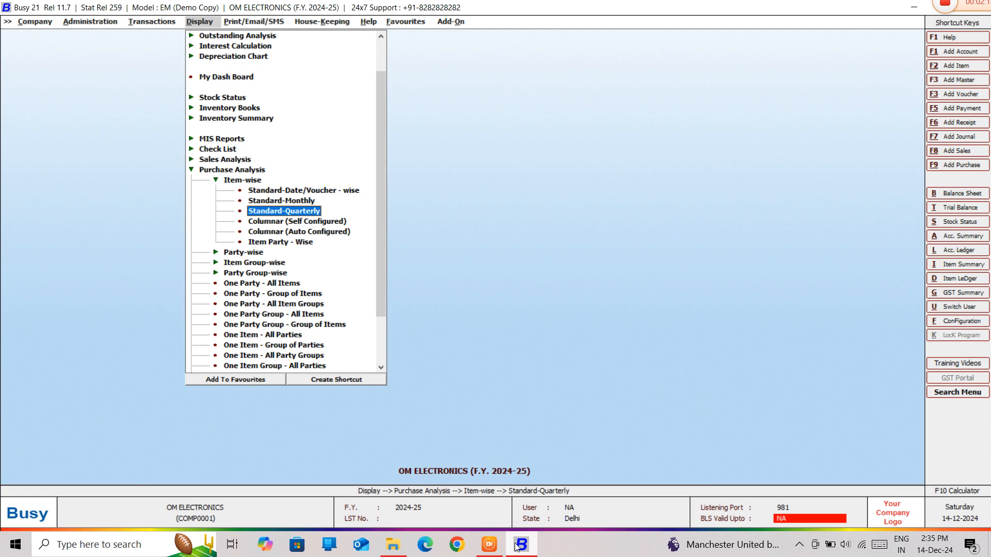
{"action": "key", "text": "Return"}
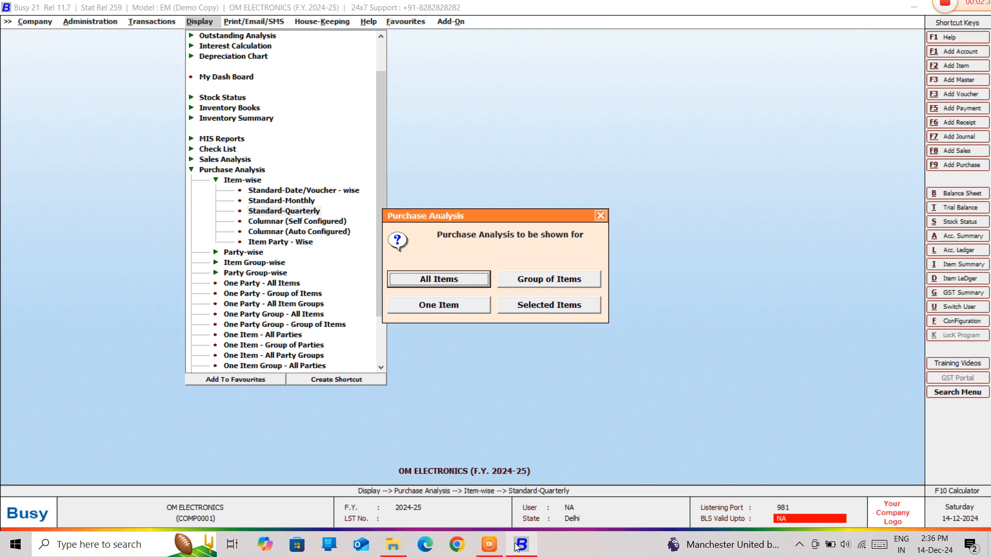
{"action": "key", "text": "Escape"}
{"action": "key", "text": "Return"}
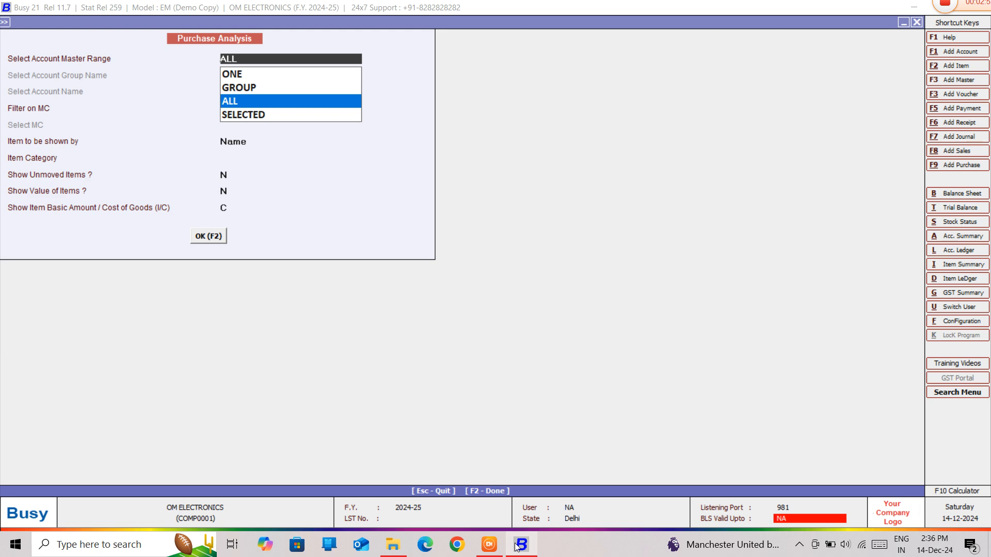
Step: Generate the quarterly report for all accounts and item categories, items shown by name, without MC filter, unmoved items or item values
{"action": "key", "text": "Return"}
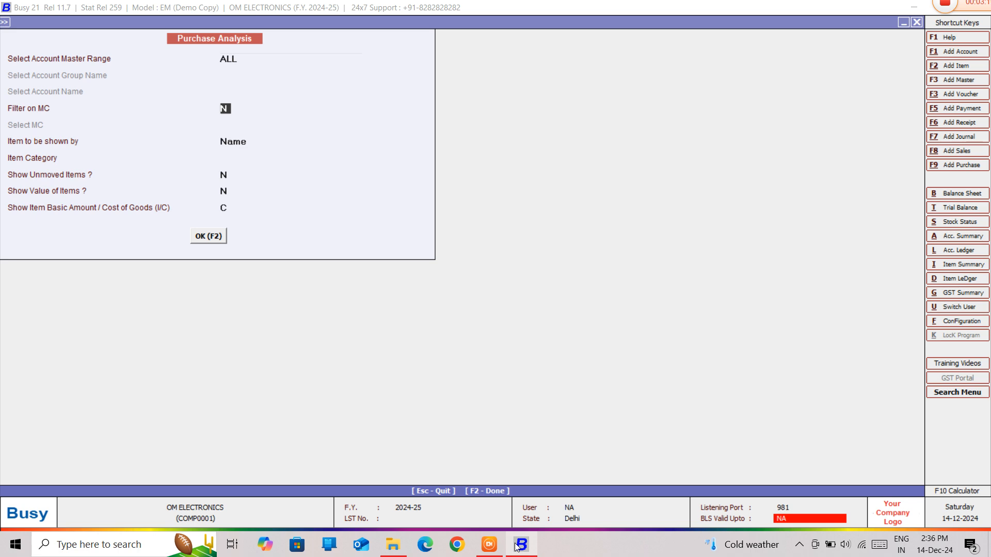
{"action": "key", "text": "Return"}
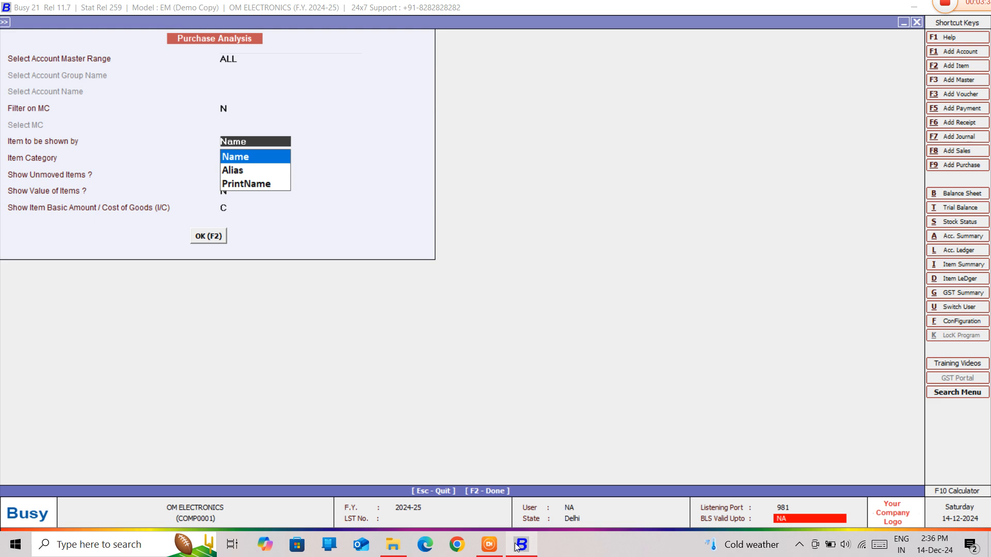
{"action": "key", "text": "Return"}
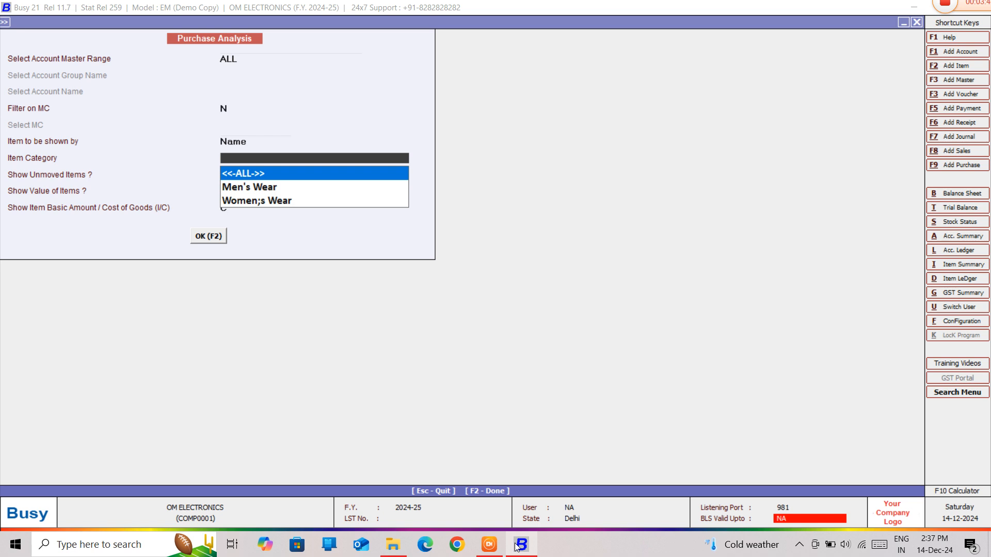
{"action": "key", "text": "Return"}
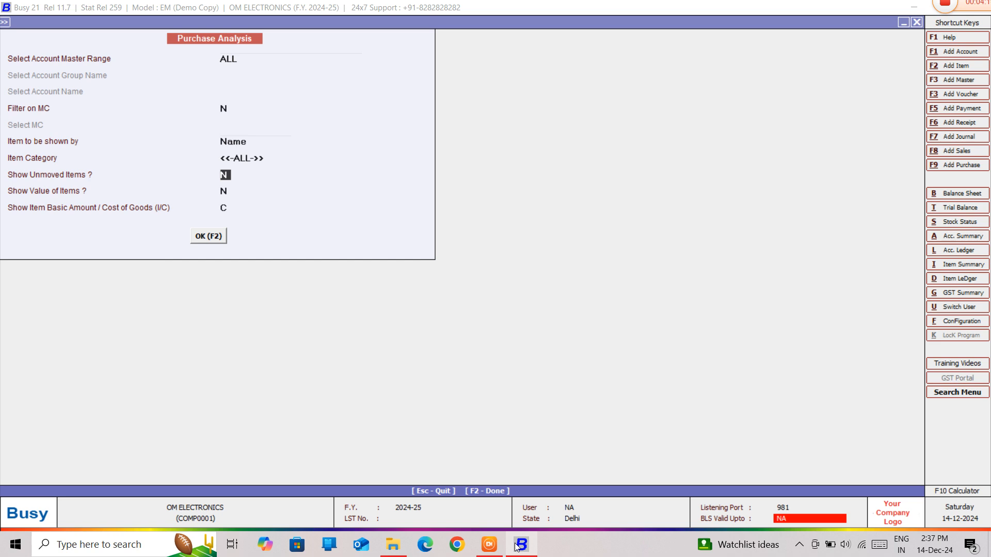
{"action": "key", "text": "Return"}
{"action": "key", "text": "Return"}
{"action": "key", "text": "Return"}
{"action": "key", "text": "Return"}
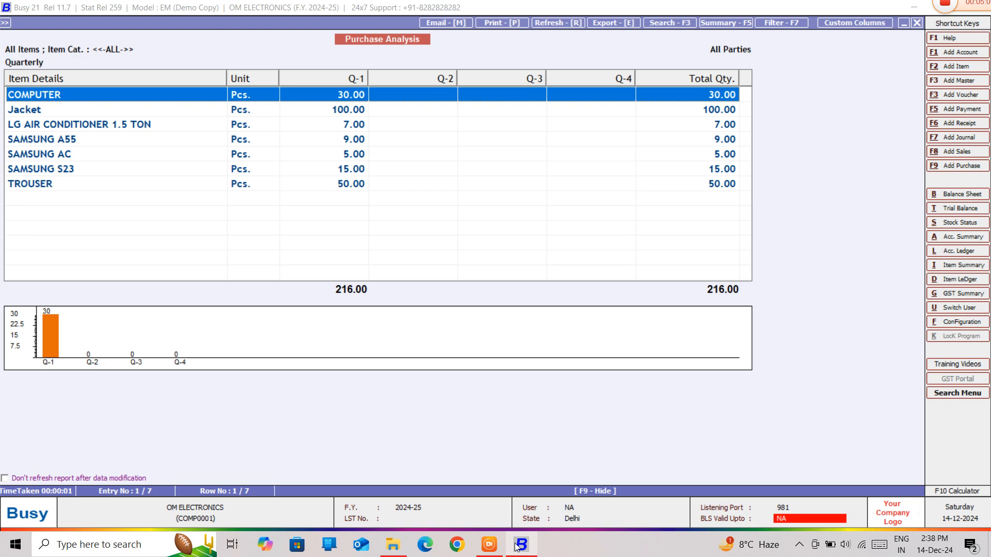
Step: View the Qtr 1 purchase transactions of COMPUTER, and return to the report options
{"action": "key", "text": "Return"}
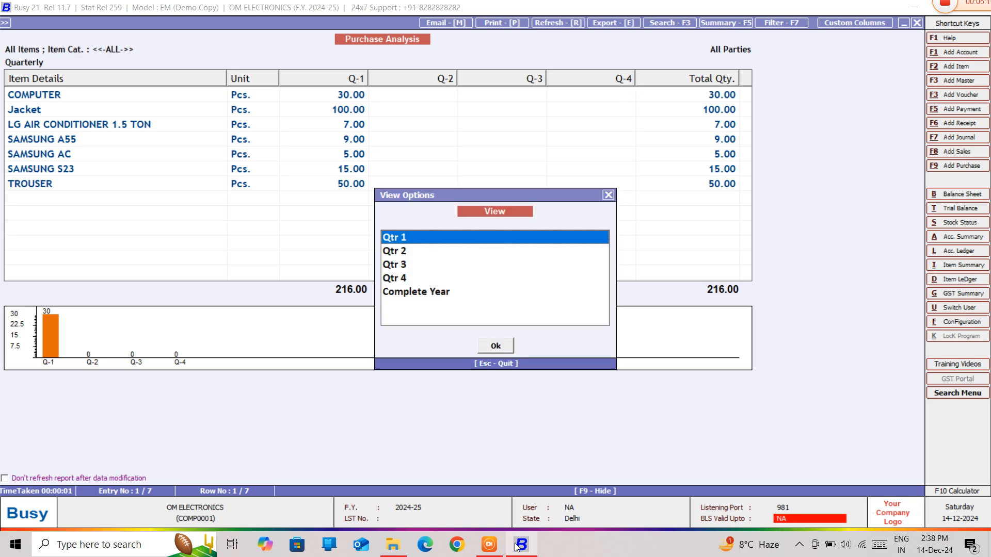
{"action": "key", "text": "Return"}
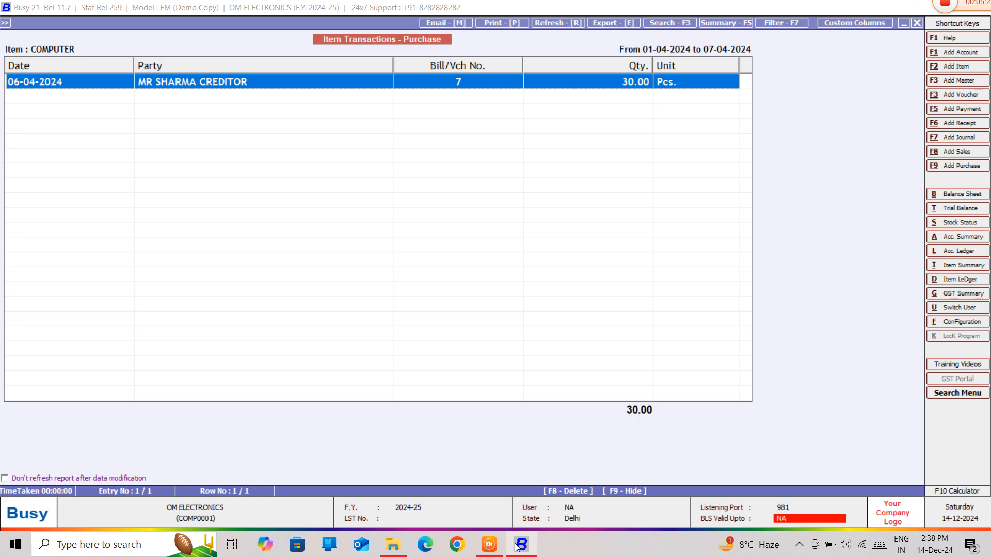
{"action": "key", "text": "Escape"}
{"action": "key", "text": "Escape"}
{"action": "key", "text": "Escape"}
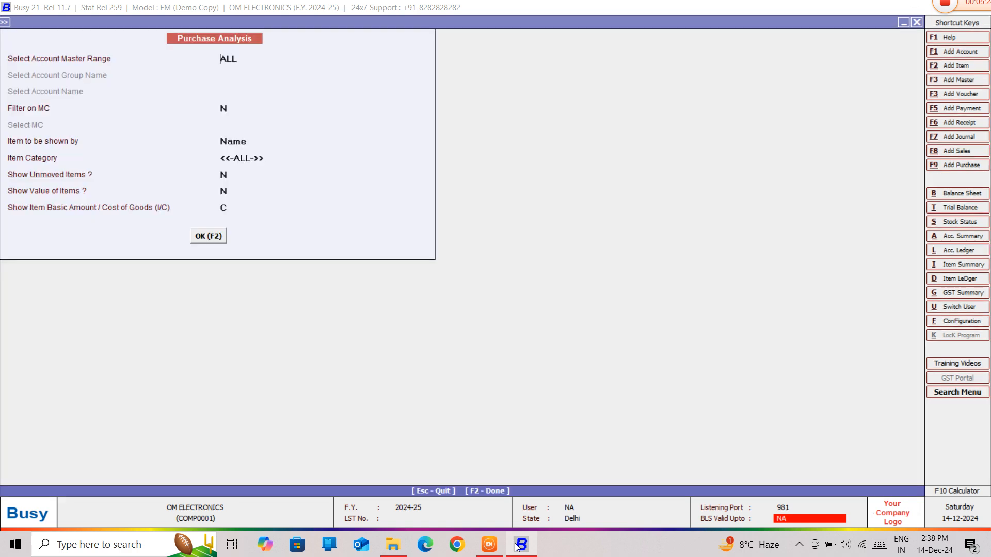
Step: Regenerate the quarterly purchase analysis with Show Value of Items set to Y, keeping the other options
{"action": "key", "text": "Return"}
{"action": "key", "text": "Return"}
{"action": "key", "text": "Return"}
{"action": "key", "text": "Return"}
{"action": "key", "text": "Return"}
{"action": "type", "text": "Y"}
{"action": "key", "text": "Return"}
{"action": "key", "text": "Return"}
{"action": "key", "text": "Return"}
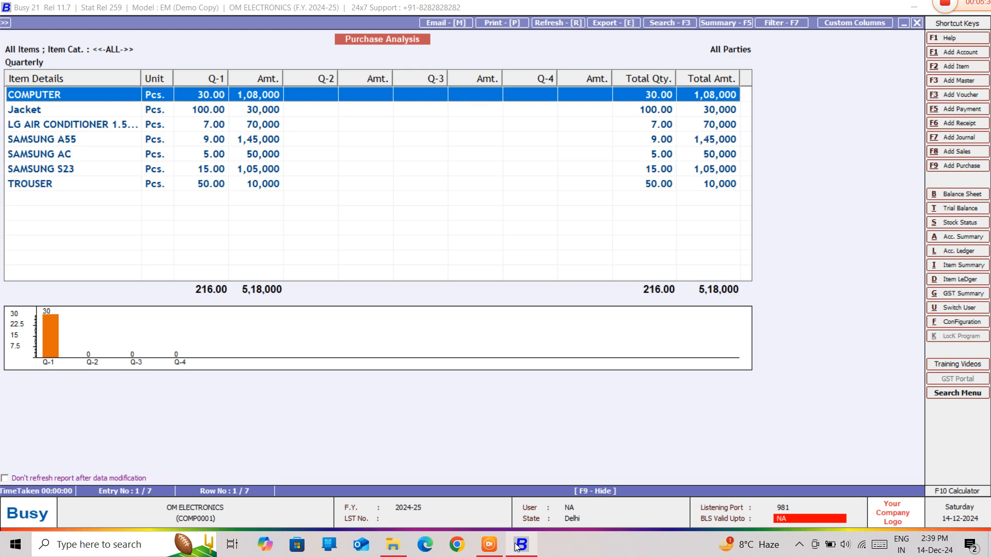
Step: Check the Qtr 1 purchase transactions of COMPUTER with price and amount, and return to the report
{"action": "key", "text": "Return"}
{"action": "key", "text": "Return"}
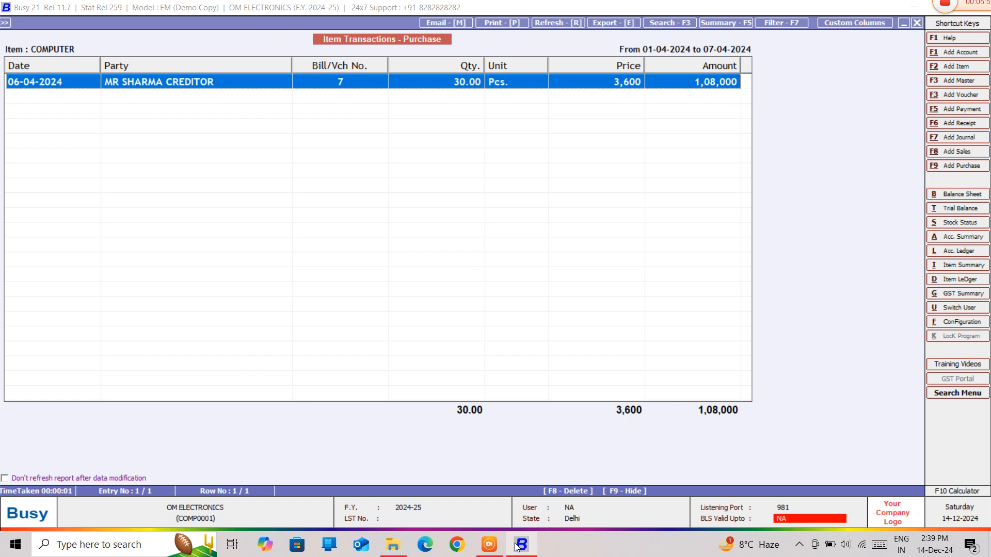
{"action": "key", "text": "Escape"}
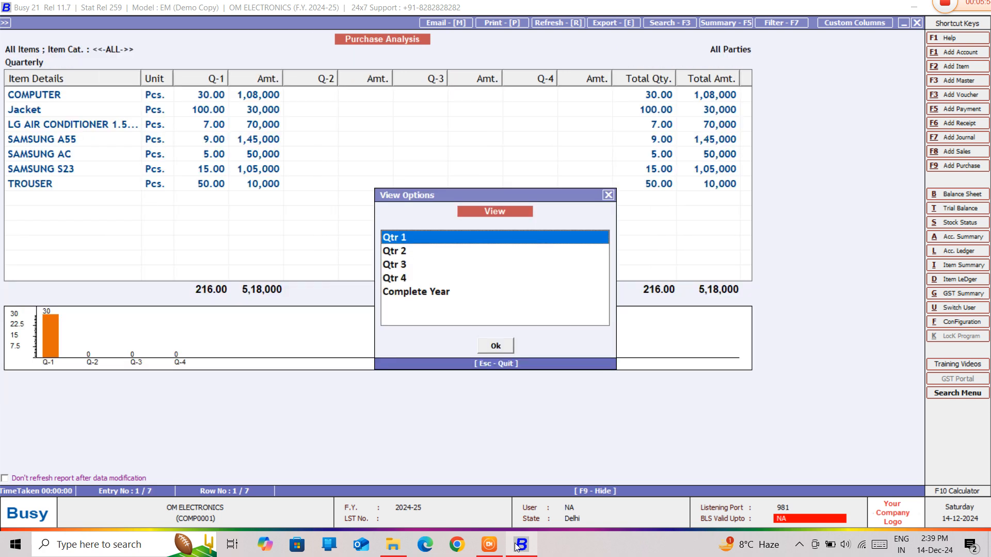
{"action": "key", "text": "Escape"}
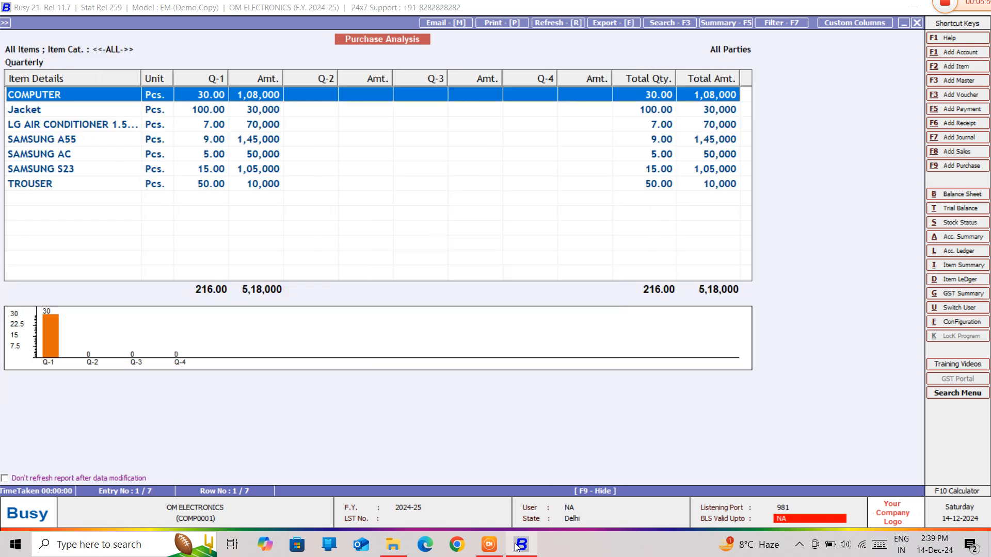
Step: View the Qtr 1 purchase transactions of Jacket, and return to the report options
{"action": "key", "text": "Down"}
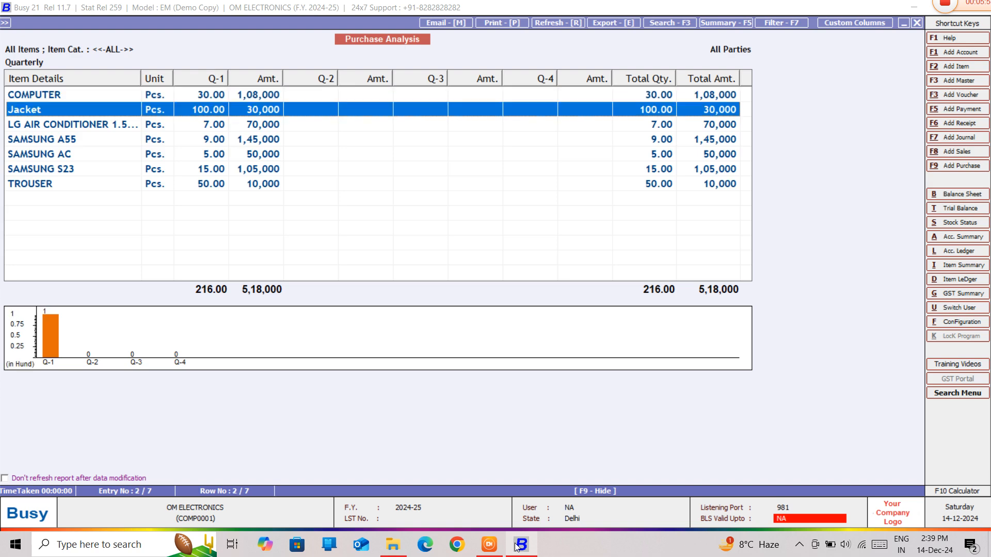
{"action": "key", "text": "Return"}
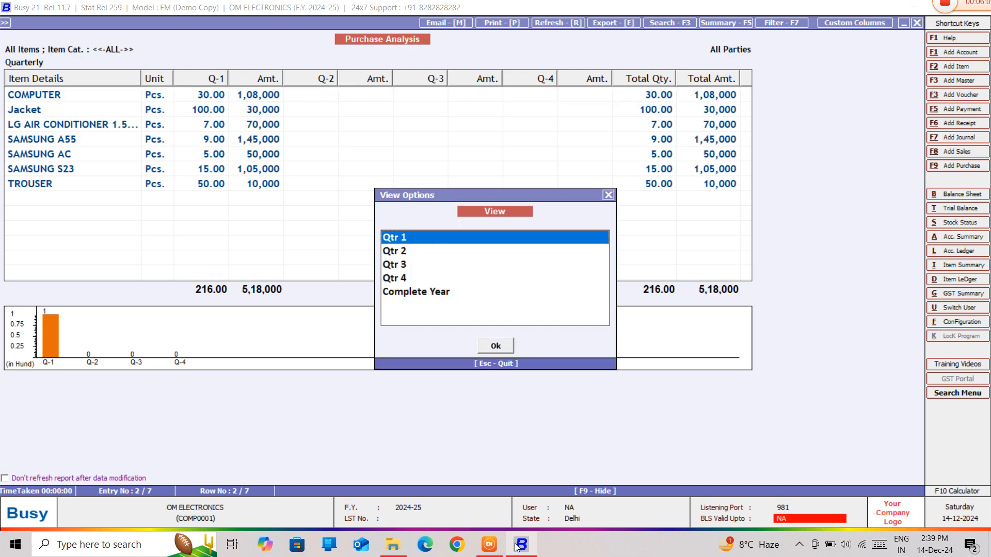
{"action": "key", "text": "Return"}
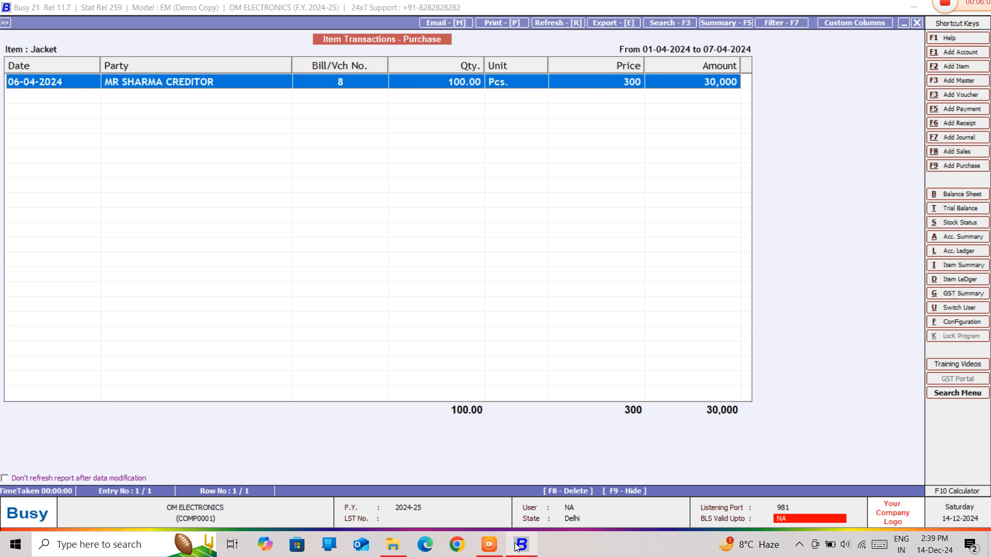
{"action": "key", "text": "Escape"}
{"action": "key", "text": "Escape"}
{"action": "key", "text": "Escape"}
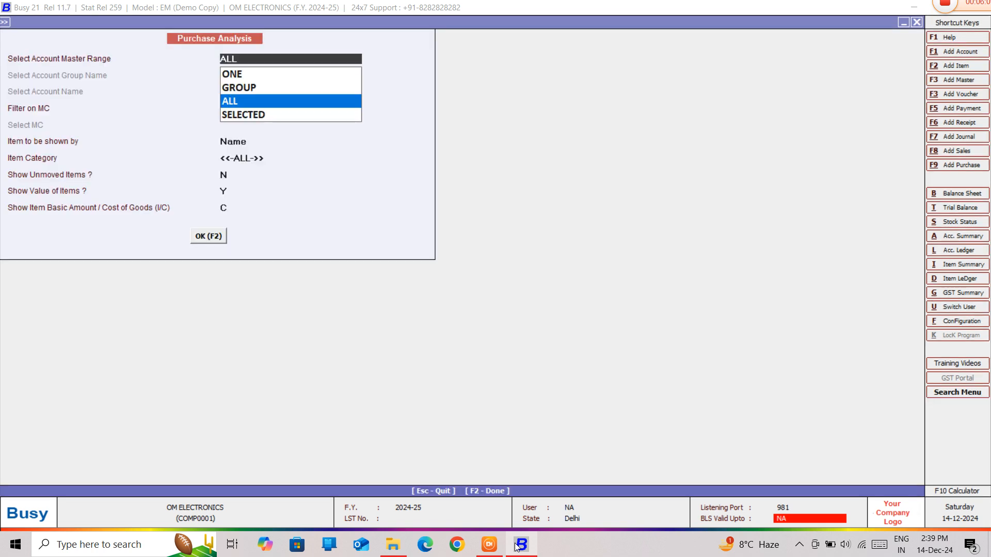
Step: Leave the all-items options and open the Standard-Quarterly purchase analysis for a group of items
{"action": "key", "text": "Escape"}
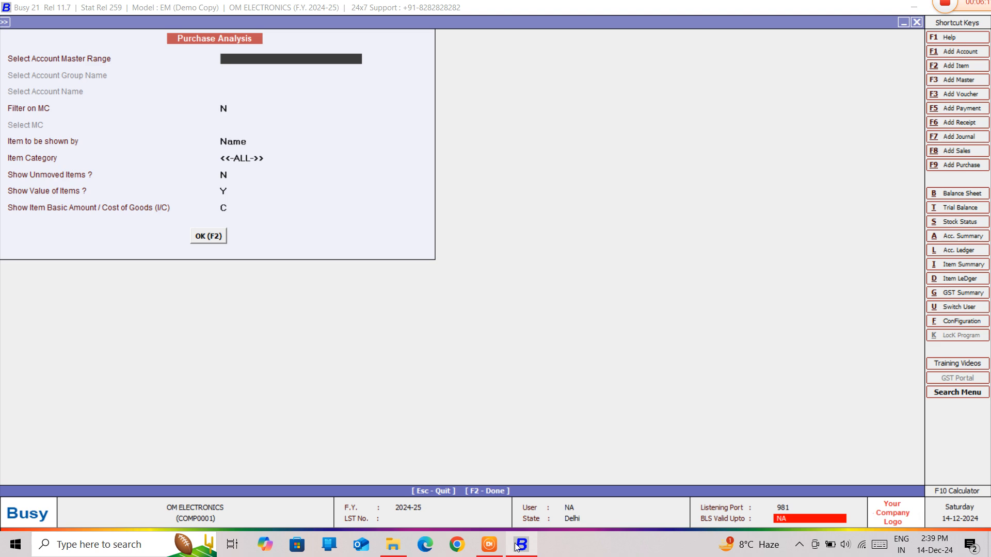
{"action": "key", "text": "Escape"}
{"action": "key", "text": "Return"}
{"action": "key", "text": "Right"}
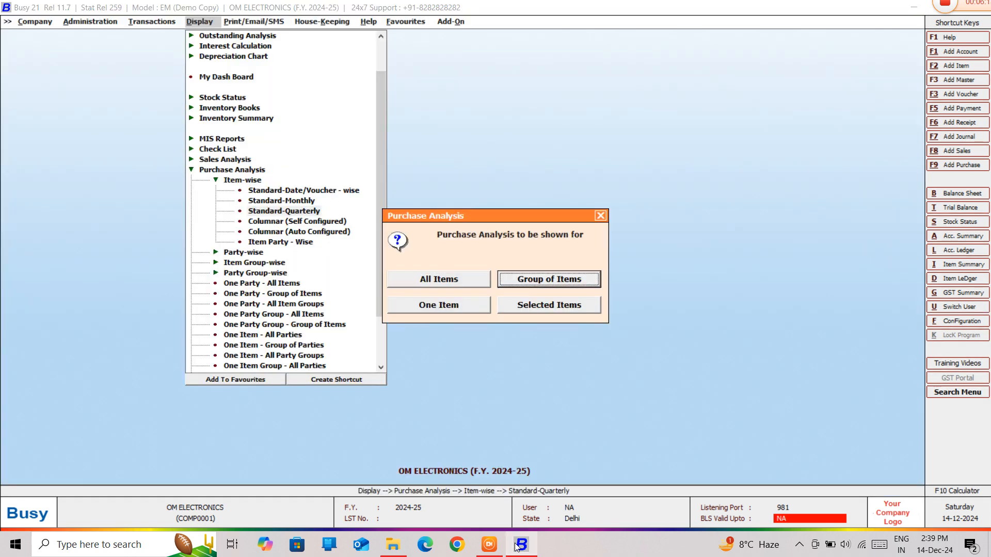
{"action": "key", "text": "Escape"}
{"action": "key", "text": "Return"}
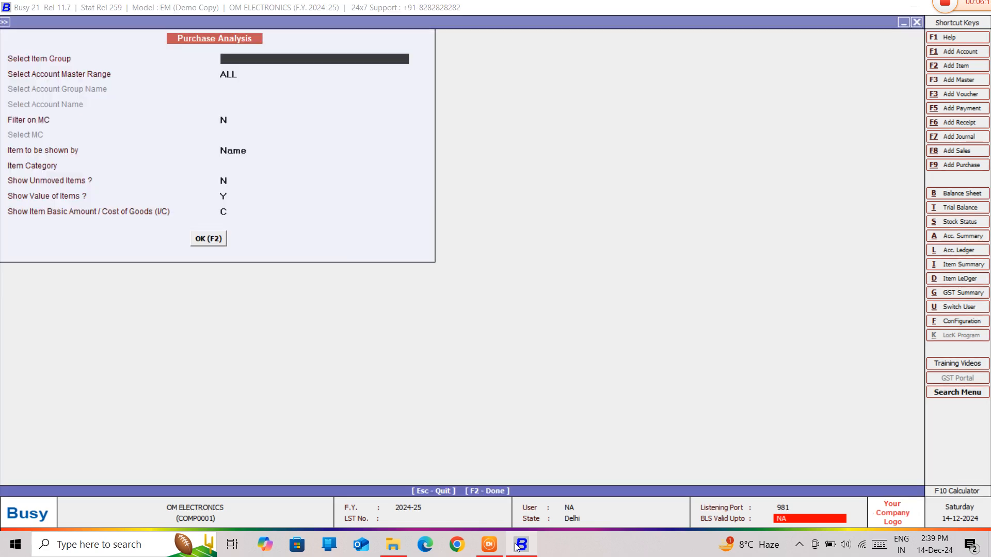
Step: Choose the GARMENTS item group for the purchase analysis, with ALL account masters and no material centre filter
{"action": "key", "text": "space"}
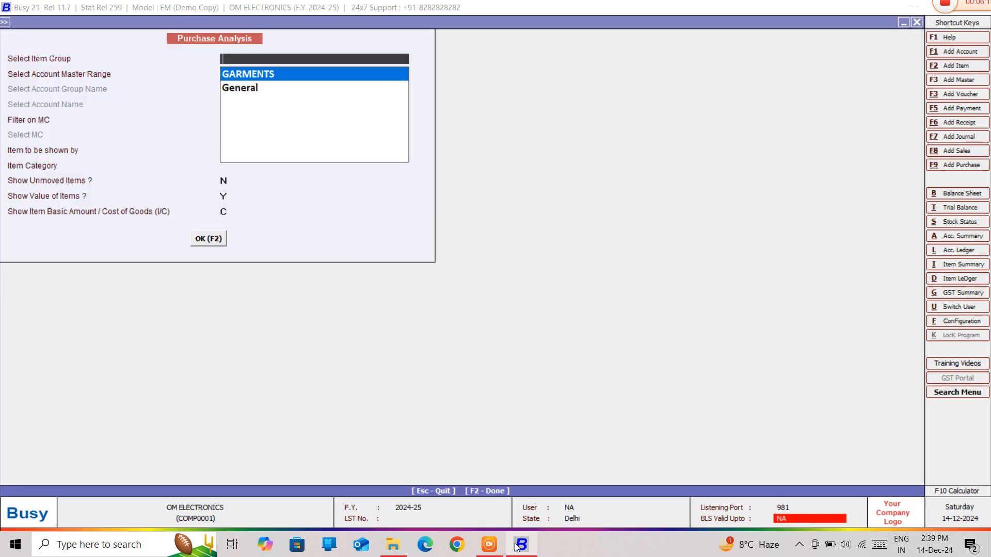
{"action": "key", "text": "Down"}
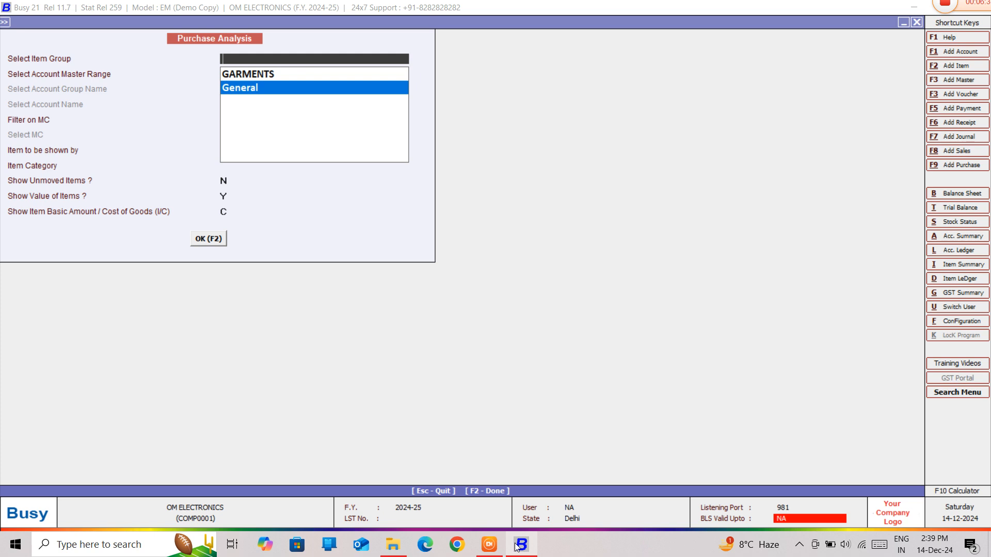
{"action": "key", "text": "Up"}
{"action": "key", "text": "Return"}
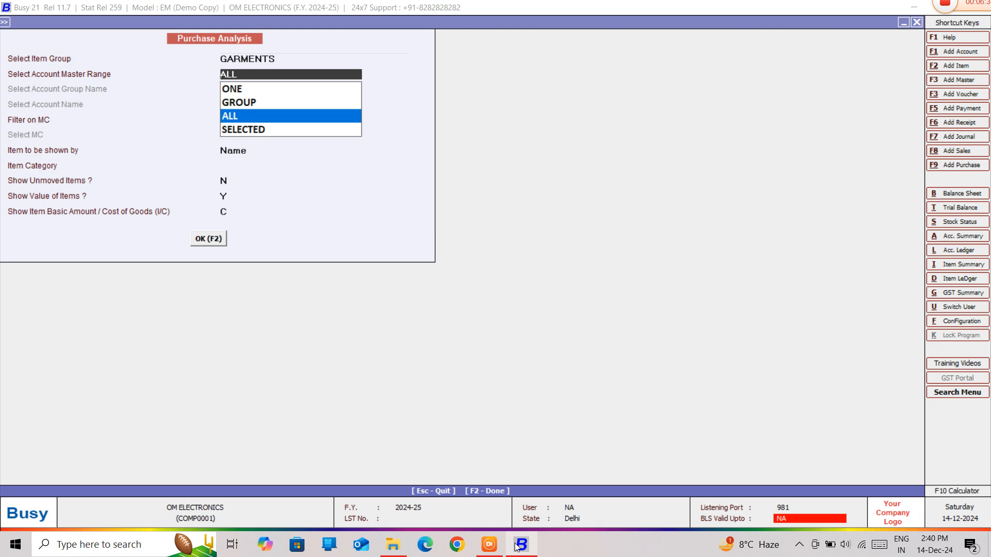
{"action": "key", "text": "Return"}
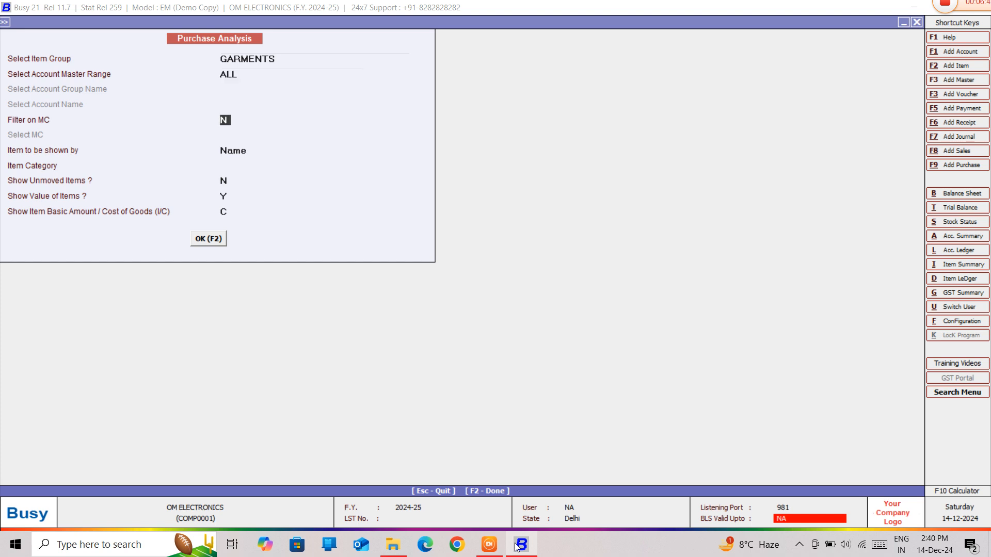
{"action": "key", "text": "Return"}
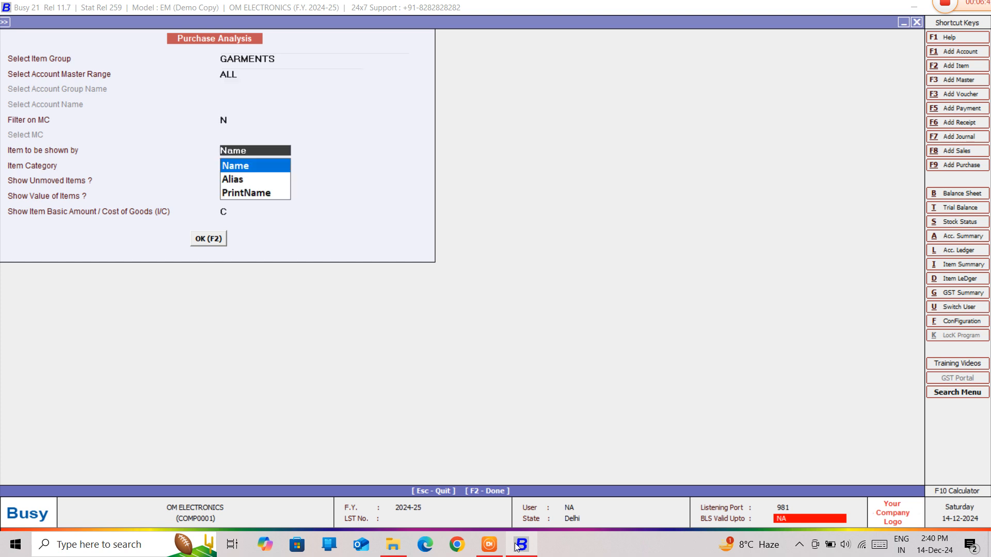
Step: Show items by Name, limit the item category to Men's Wear, and generate the quarterly report with the remaining options kept
{"action": "key", "text": "Return"}
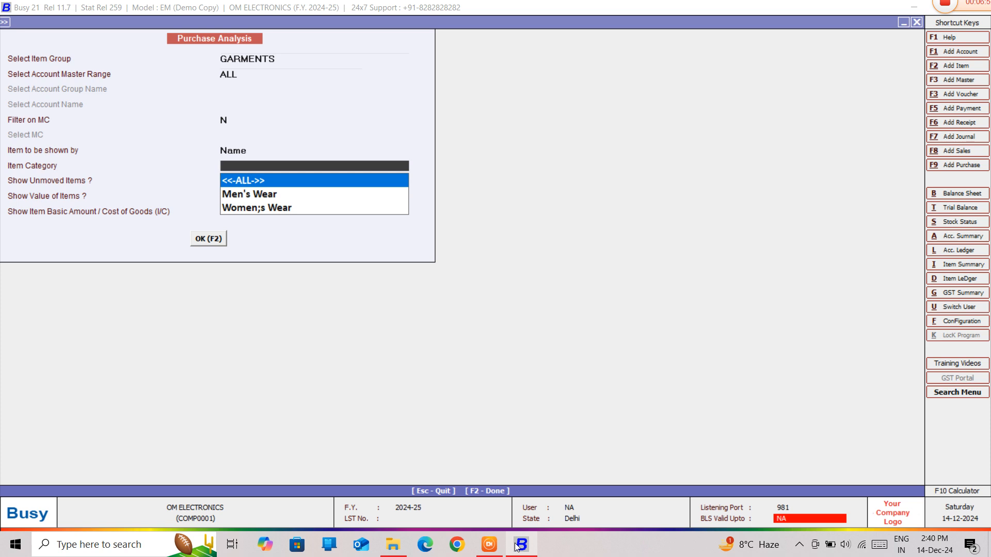
{"action": "key", "text": "Down"}
{"action": "key", "text": "Return"}
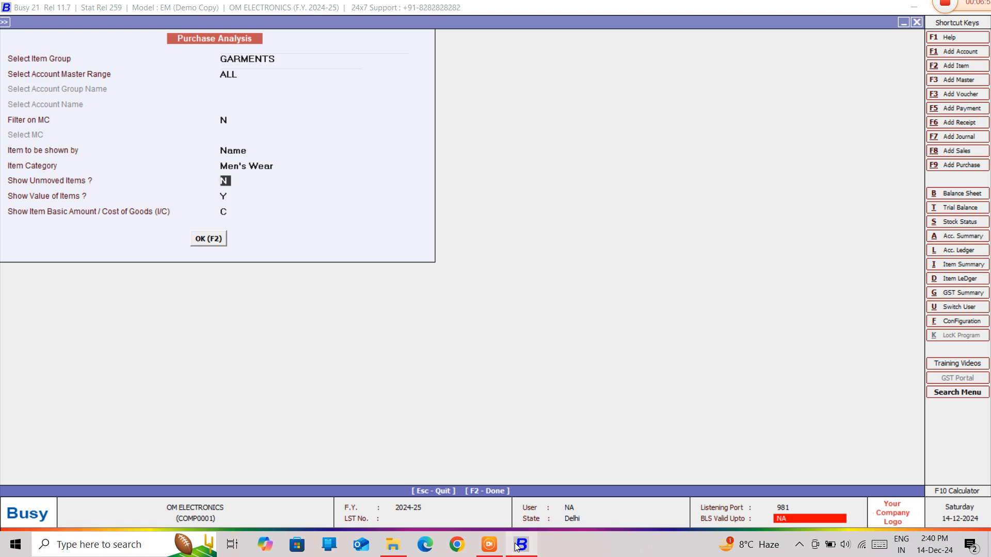
{"action": "key", "text": "Return"}
{"action": "key", "text": "Return"}
{"action": "key", "text": "Return"}
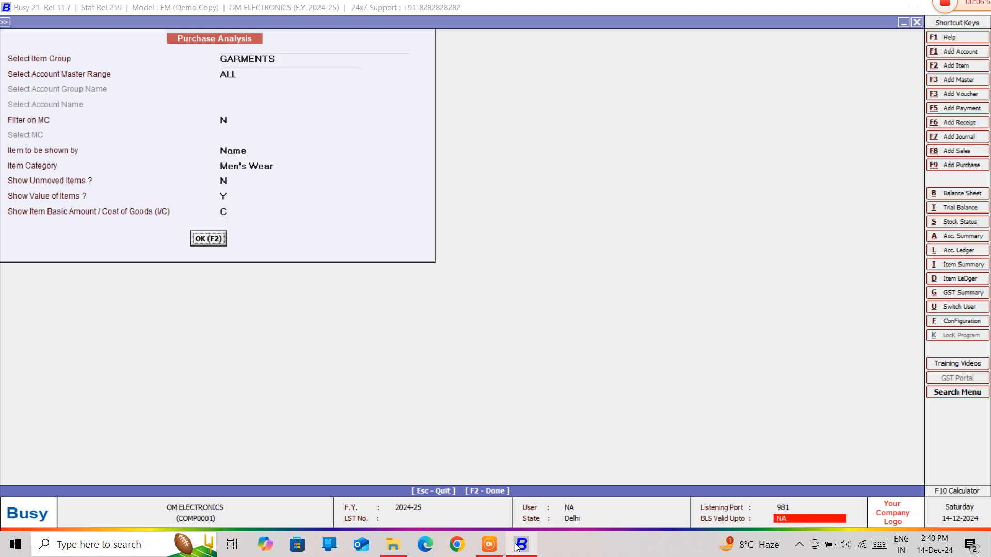
{"action": "key", "text": "Return"}
{"action": "key", "text": "F2"}
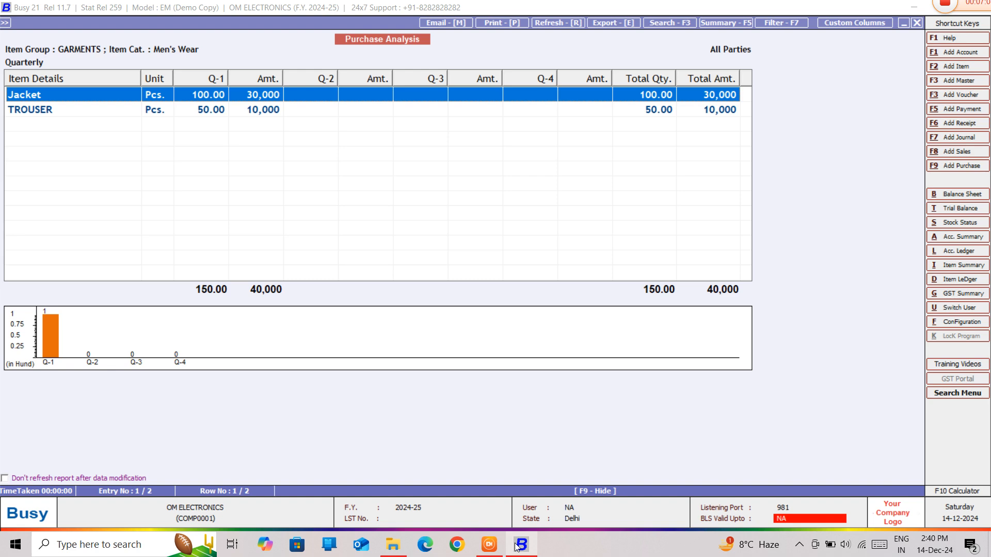
Step: View the Qtr 1 purchase transactions of TROUSER and return to the Men's Wear report
{"action": "key", "text": "Down"}
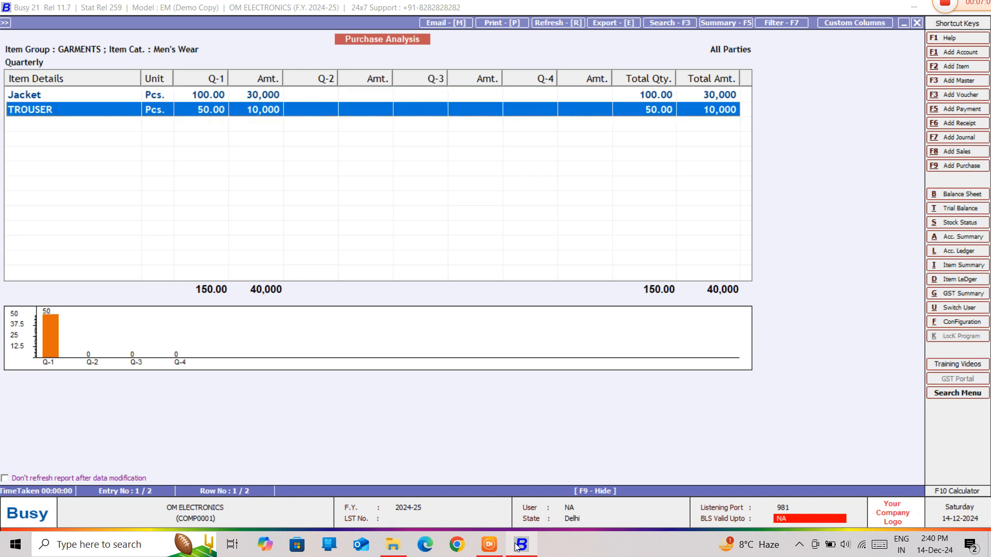
{"action": "key", "text": "Return"}
{"action": "key", "text": "Return"}
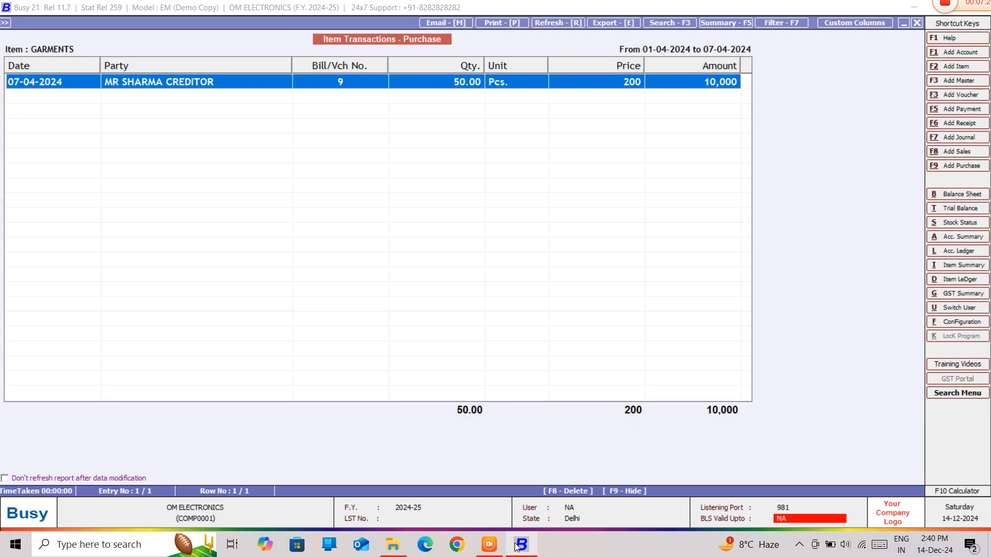
{"action": "key", "text": "Escape"}
{"action": "key", "text": "Escape"}
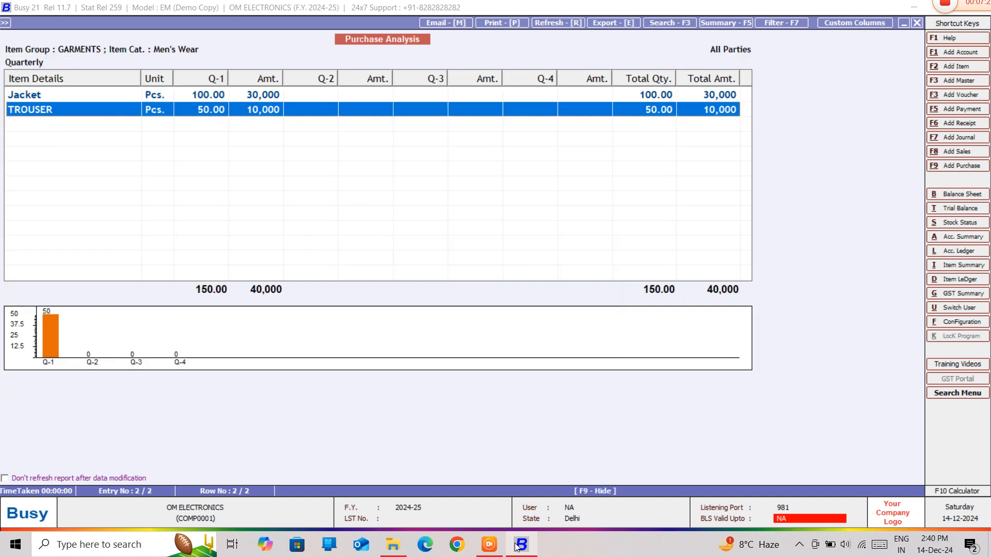
Step: Regenerate the GARMENTS quarterly purchase analysis with the item category set to Women;s Wear, keeping the other options
{"action": "key", "text": "Escape"}
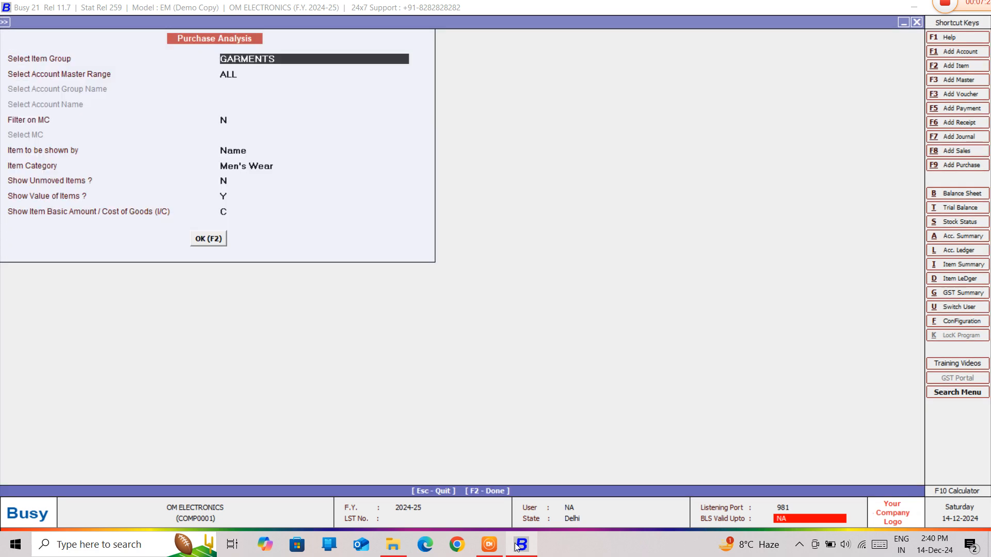
{"action": "key", "text": "Return"}
{"action": "key", "text": "Return"}
{"action": "key", "text": "Return"}
{"action": "key", "text": "Return"}
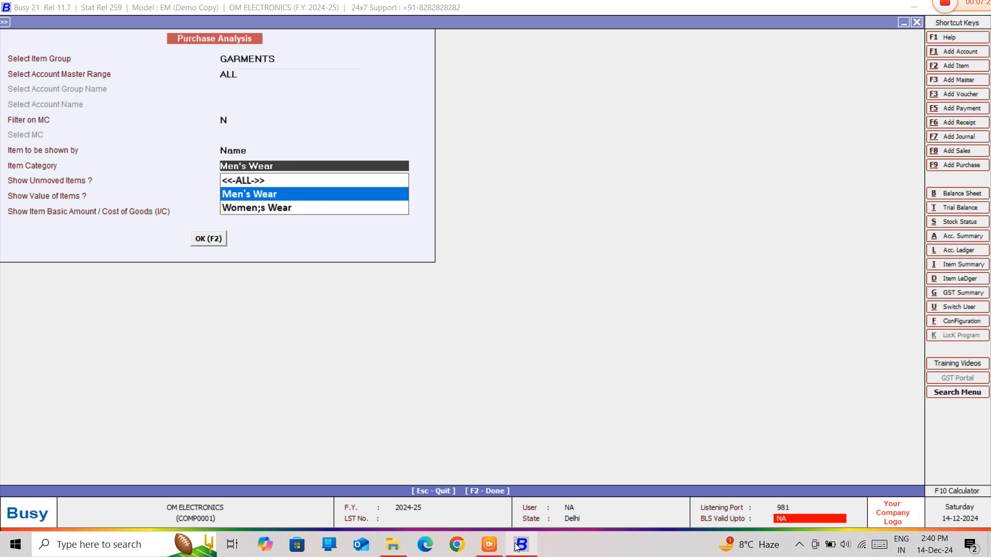
{"action": "key", "text": "Down"}
{"action": "key", "text": "Return"}
{"action": "key", "text": "Return"}
{"action": "key", "text": "Return"}
{"action": "key", "text": "Return"}
{"action": "key", "text": "Return"}
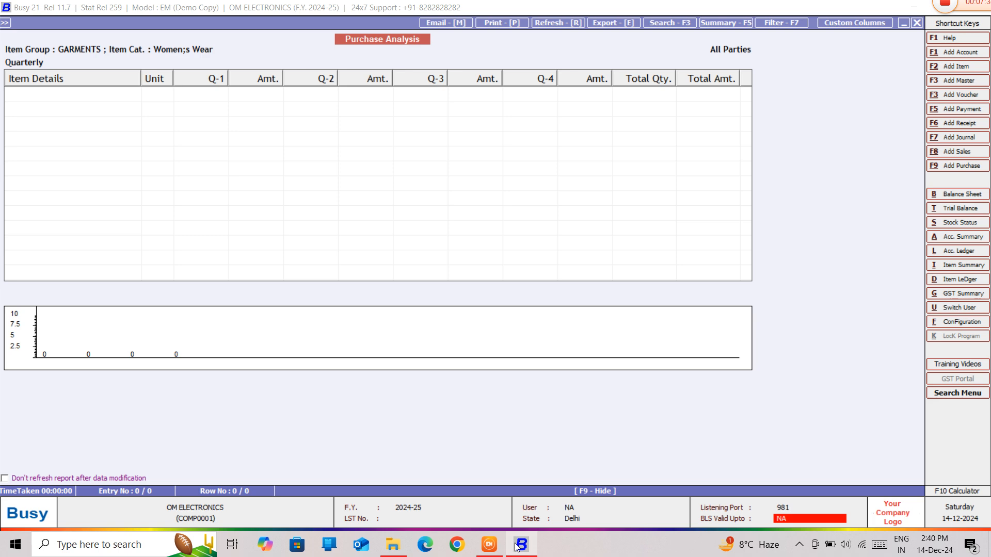
Step: Leave the purchase analysis and open a new purchase voucher
{"action": "key", "text": "Escape"}
{"action": "key", "text": "Escape"}
{"action": "key", "text": "Escape"}
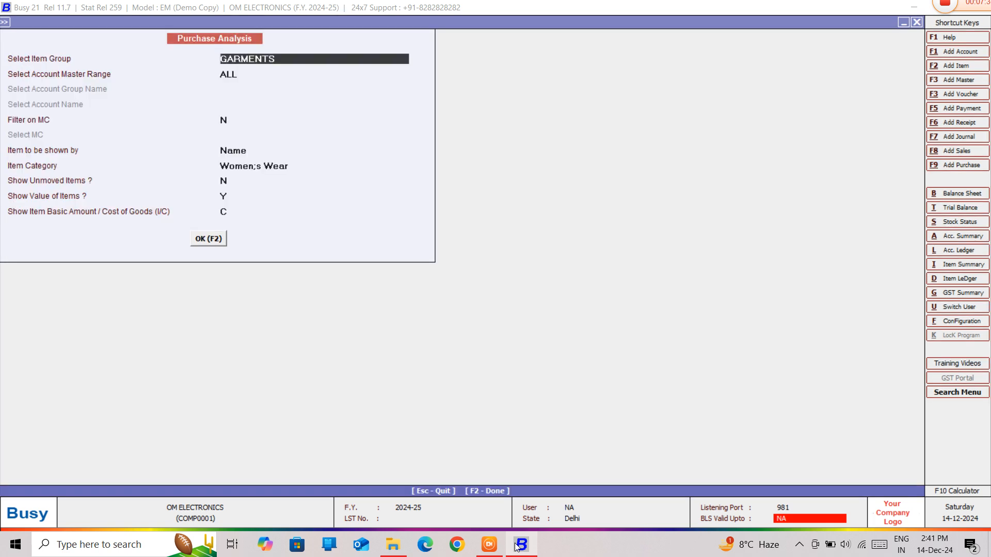
{"action": "key", "text": "Left"}
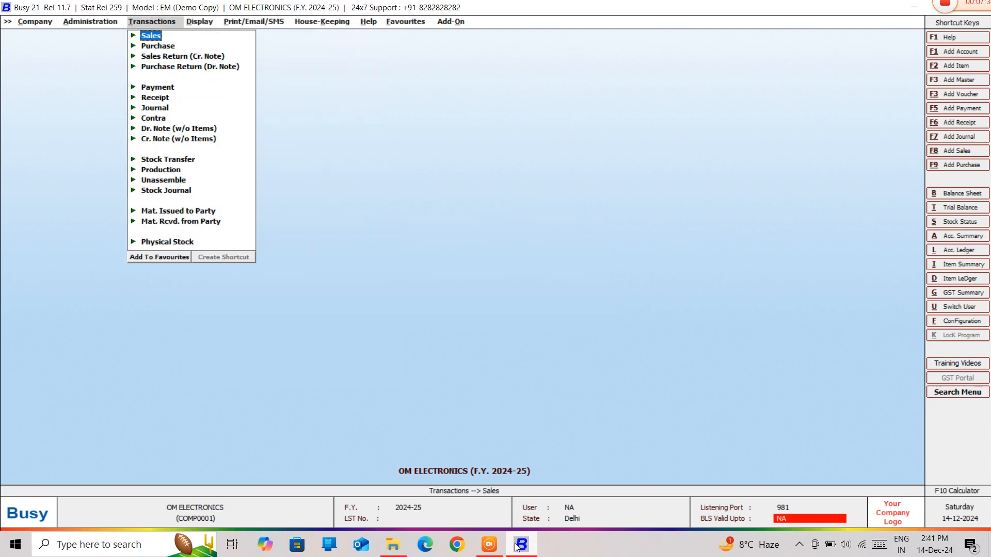
{"action": "key", "text": "Down"}
{"action": "key", "text": "Return"}
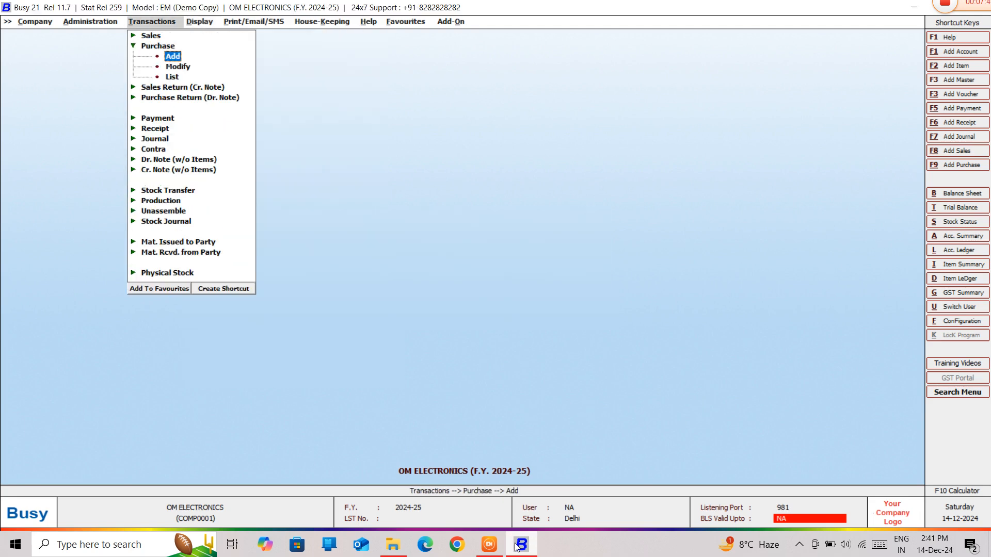
{"action": "key", "text": "Return"}
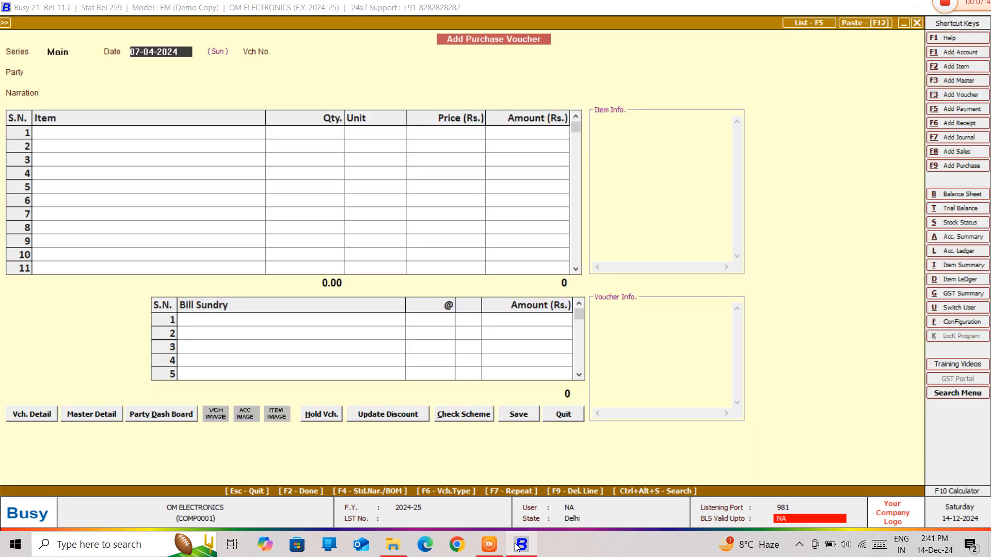
Step: Date the purchase voucher 08-04-2024 and give it voucher number 10
{"action": "type", "text": "8"}
{"action": "key", "text": "Return"}
{"action": "type", "text": "9"}
{"action": "key", "text": "Return"}
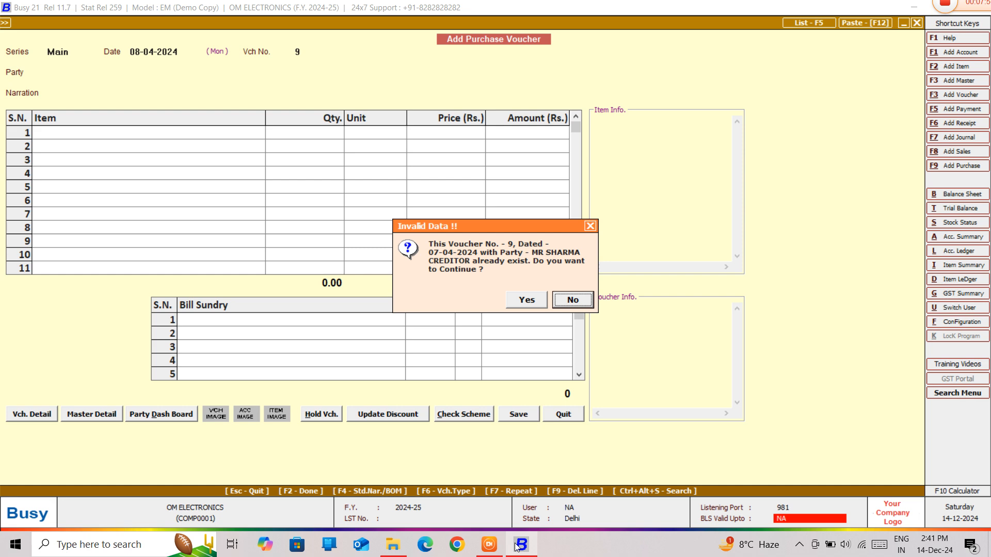
{"action": "key", "text": "Return"}
{"action": "type", "text": "10"}
{"action": "key", "text": "Return"}
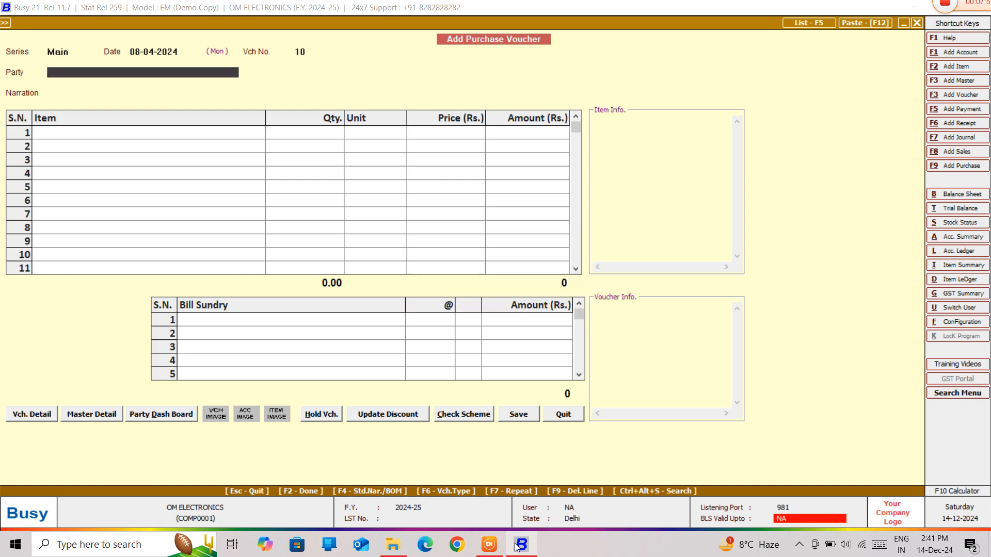
Step: Set Busy Infotech Pvt. Ltd. as the voucher's party and leave the narration blank
{"action": "type", "text": "M"}
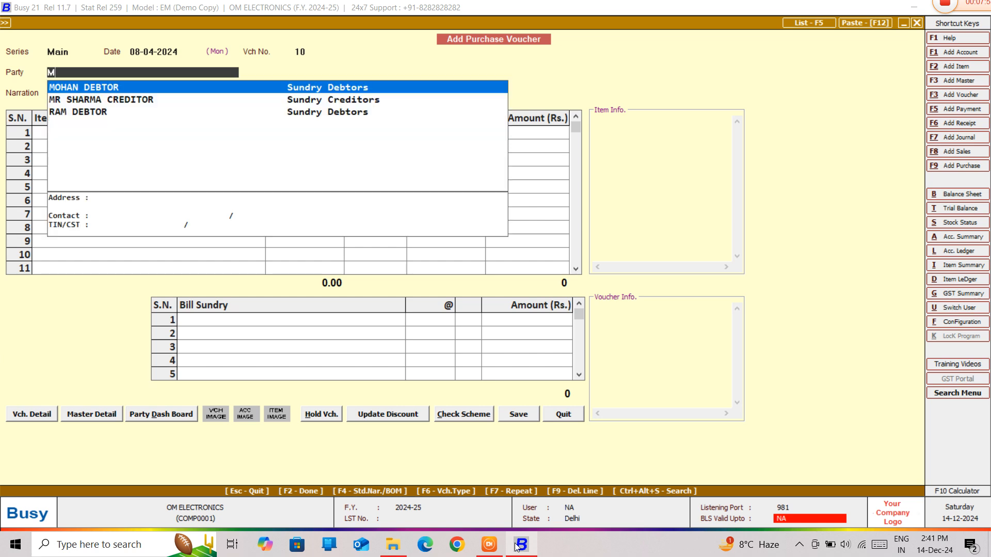
{"action": "key", "text": "Down"}
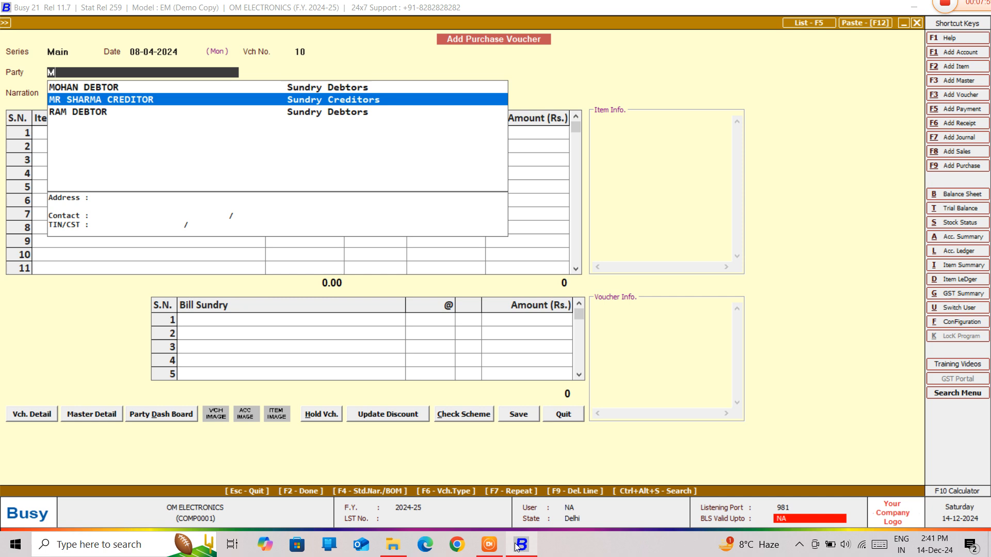
{"action": "key", "text": "BackSpace"}
{"action": "type", "text": "CRE"}
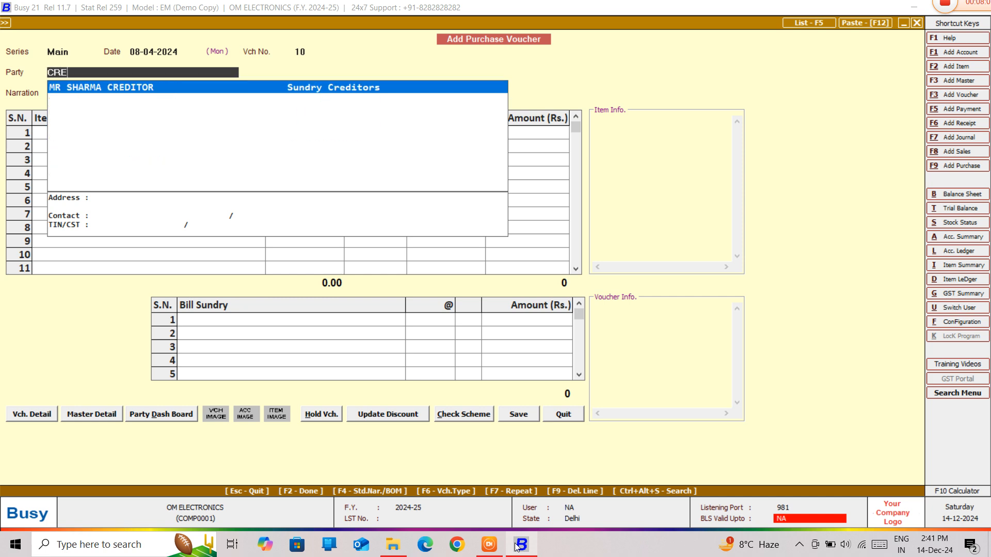
{"action": "key", "text": "BackSpace"}
{"action": "key", "text": "BackSpace"}
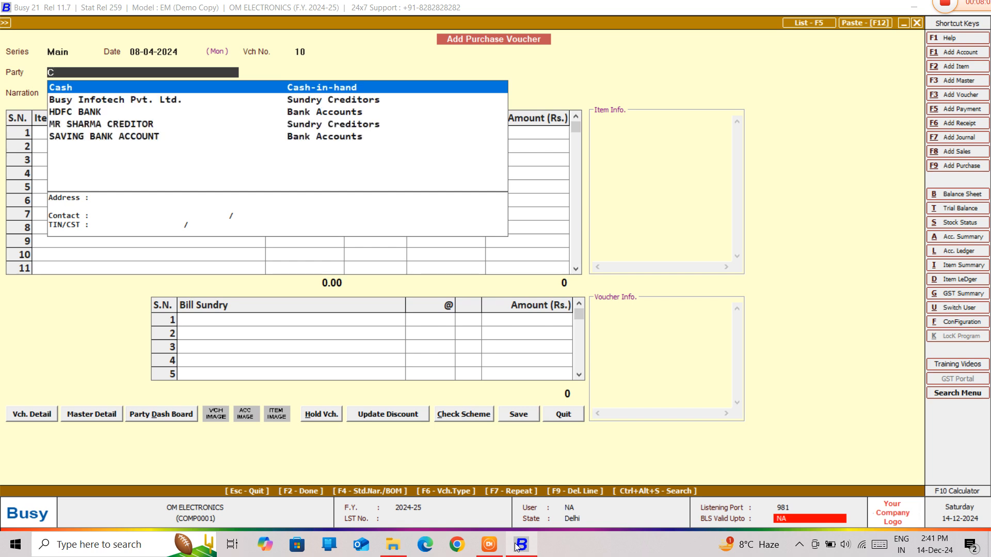
{"action": "key", "text": "Down"}
{"action": "key", "text": "Down"}
{"action": "key", "text": "Down"}
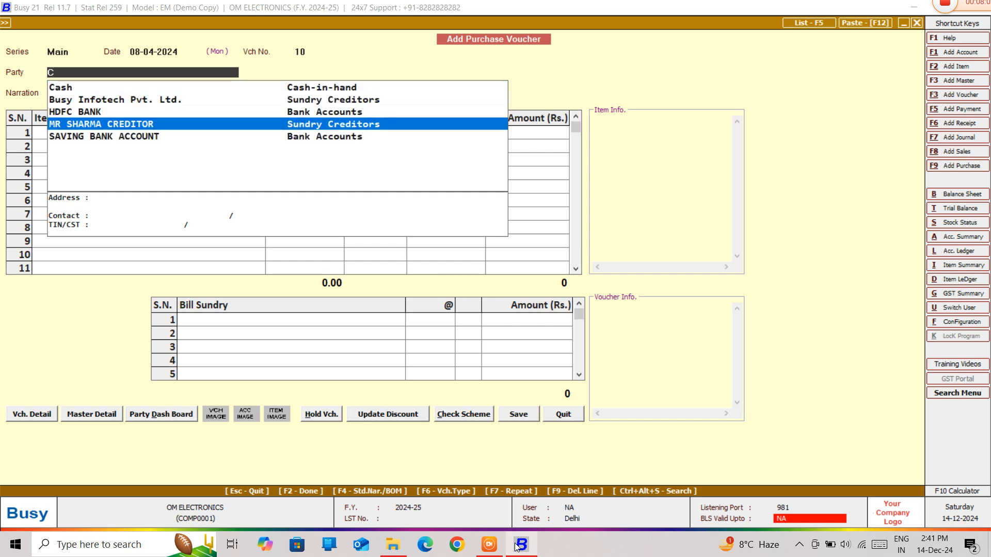
{"action": "key", "text": "Up"}
{"action": "key", "text": "Up"}
{"action": "key", "text": "Up"}
{"action": "key", "text": "Down"}
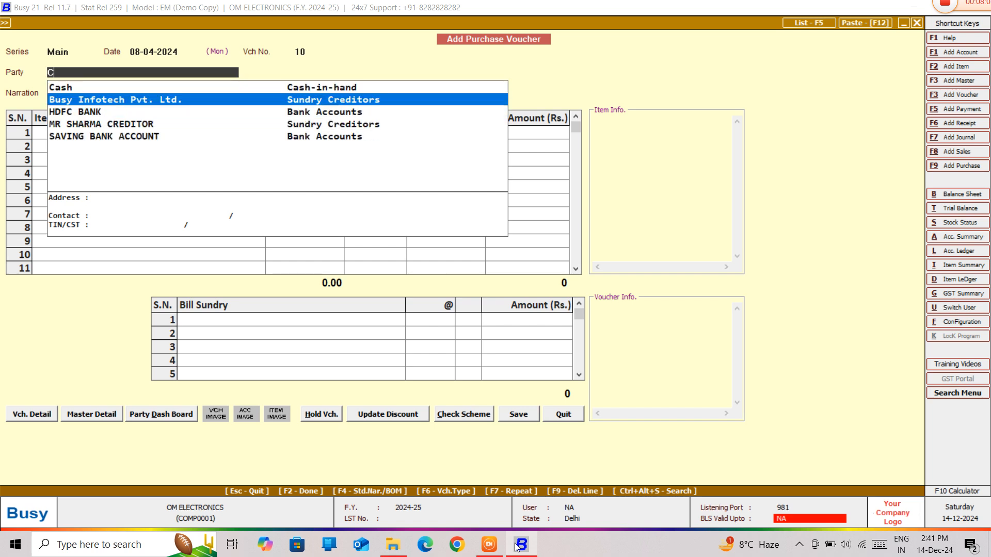
{"action": "key", "text": "Return"}
{"action": "key", "text": "Return"}
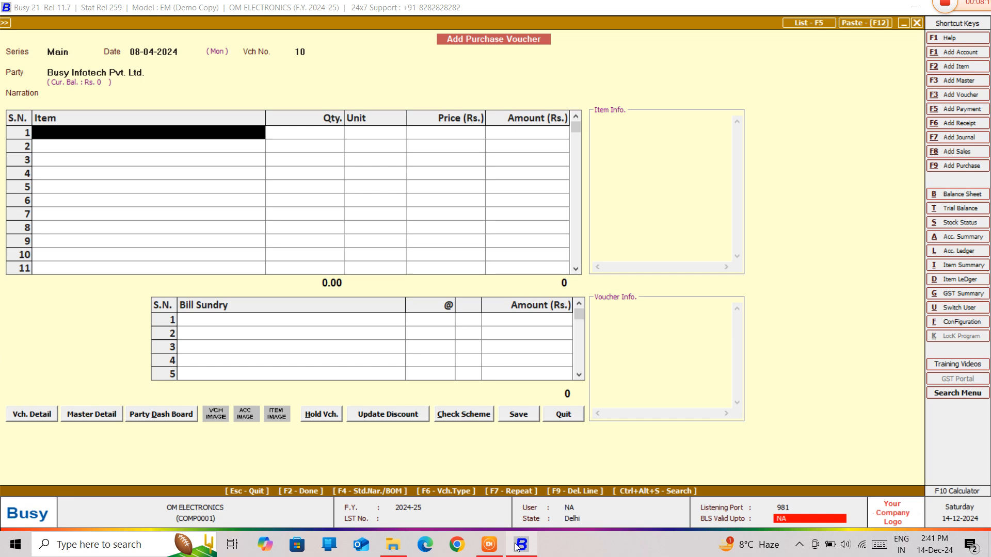
Step: Enter PRINTED SUIT as the first voucher item and assign it to the MOTI NAGAR material centre
{"action": "key", "text": "Return"}
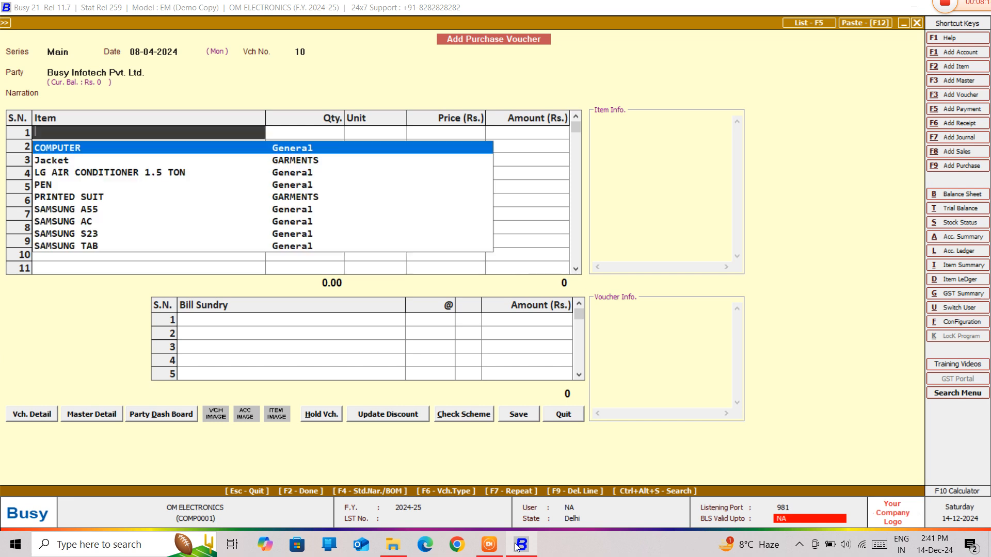
{"action": "key", "text": "Down"}
{"action": "key", "text": "Down"}
{"action": "key", "text": "Down"}
{"action": "key", "text": "Down"}
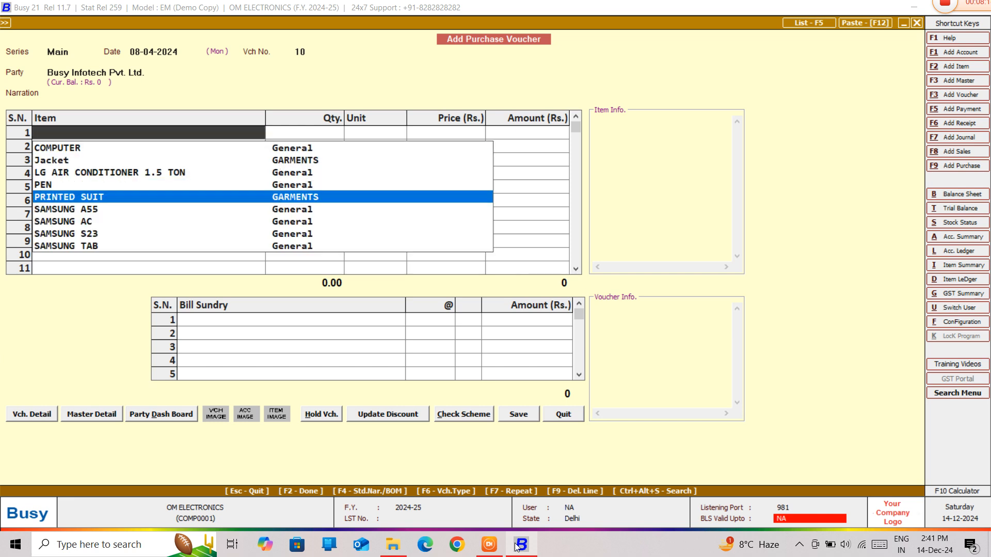
{"action": "key", "text": "Return"}
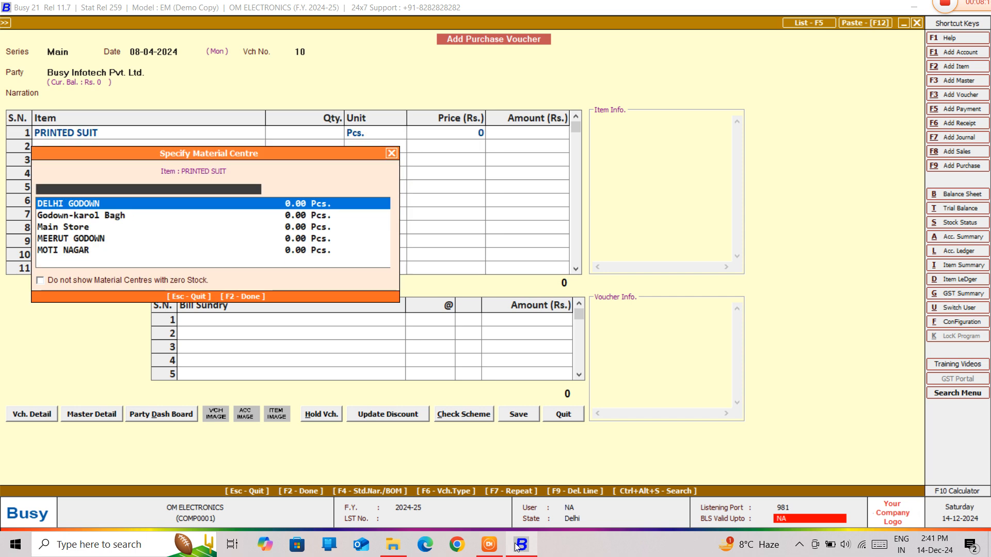
{"action": "key", "text": "Down"}
{"action": "key", "text": "Down"}
{"action": "key", "text": "Down"}
{"action": "key", "text": "Down"}
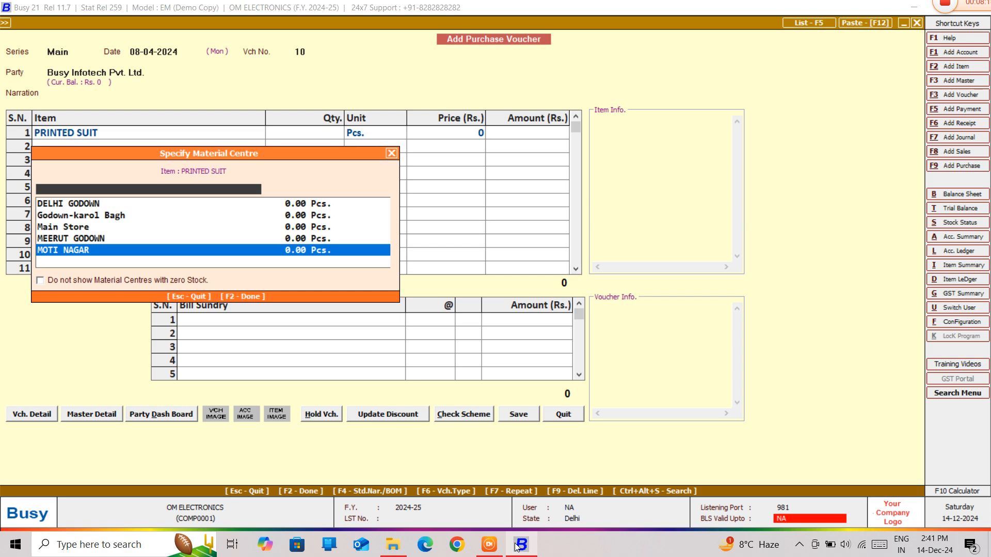
{"action": "key", "text": "Return"}
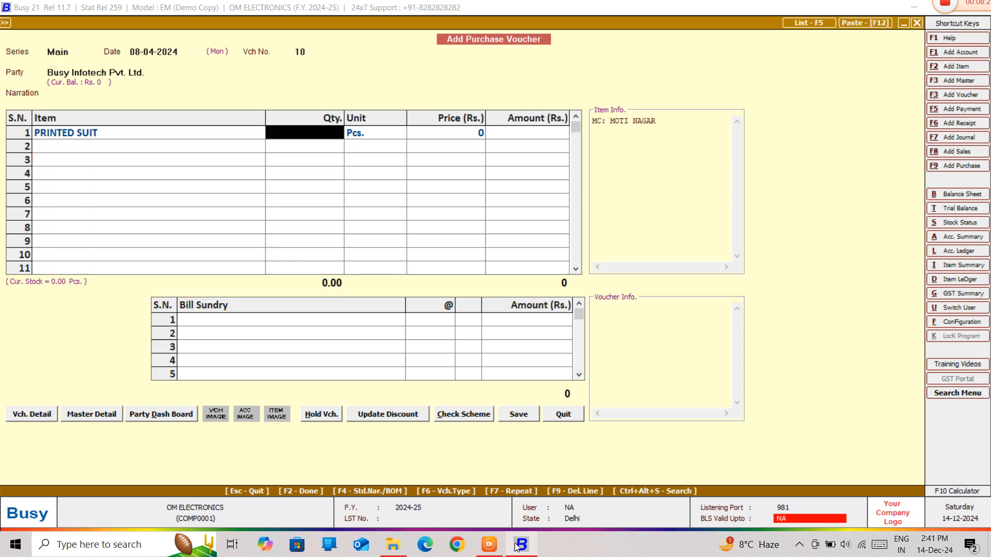
Step: Set the PRINTED SUIT line to a quantity of 200 Pcs. at a price of Rs. 250
{"action": "type", "text": "200"}
{"action": "key", "text": "Return"}
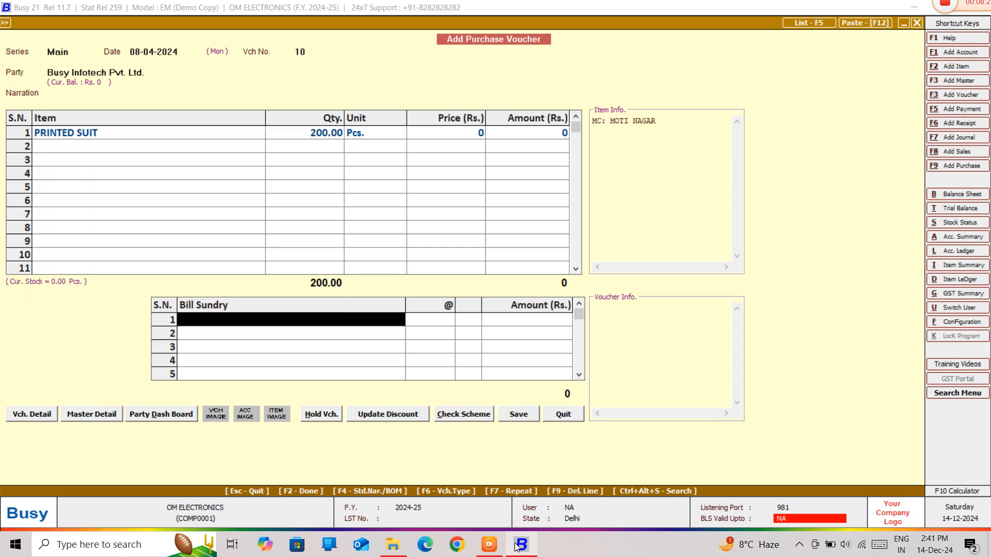
{"action": "key", "text": "Up"}
{"action": "key", "text": "Return"}
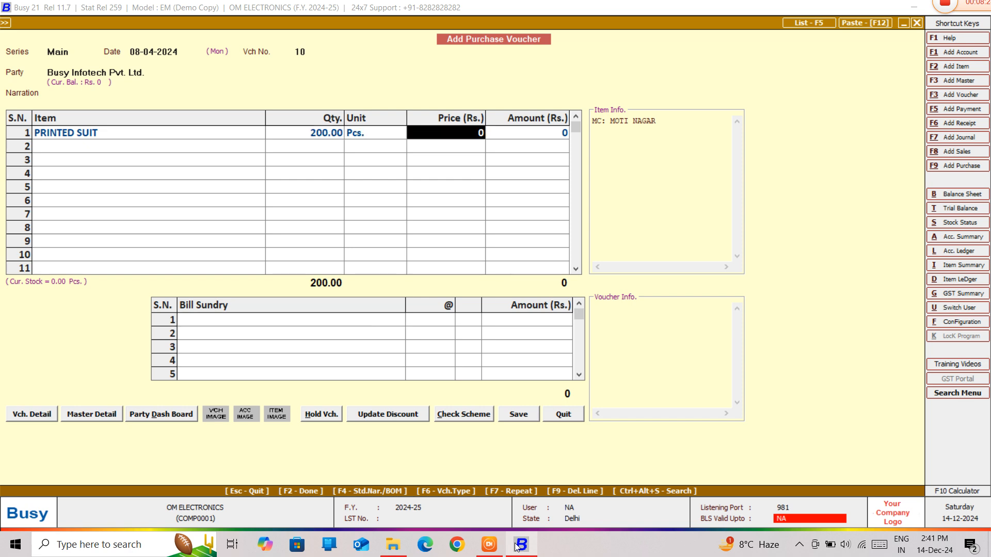
{"action": "type", "text": "200"}
{"action": "key", "text": "BackSpace"}
{"action": "key", "text": "BackSpace"}
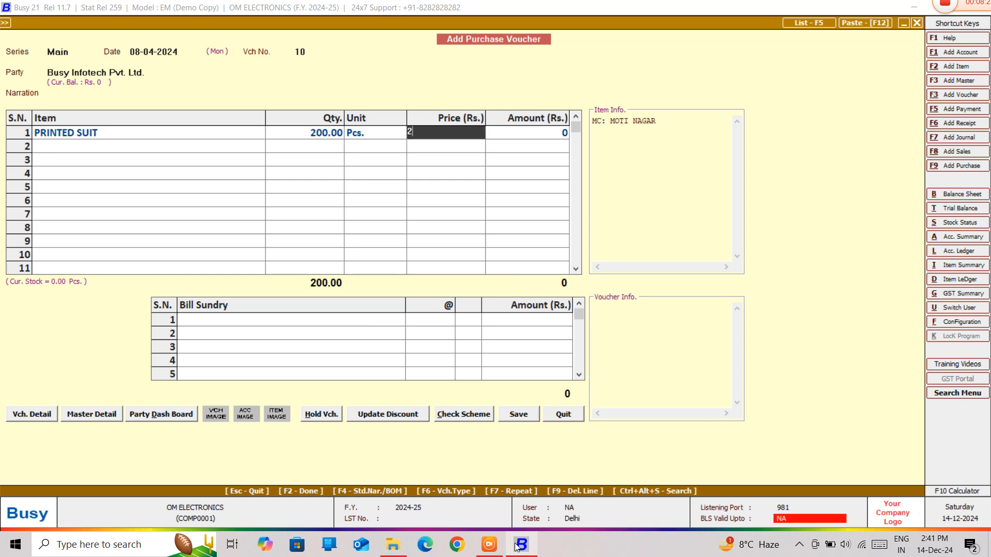
{"action": "type", "text": "50"}
{"action": "key", "text": "Return"}
{"action": "key", "text": "Return"}
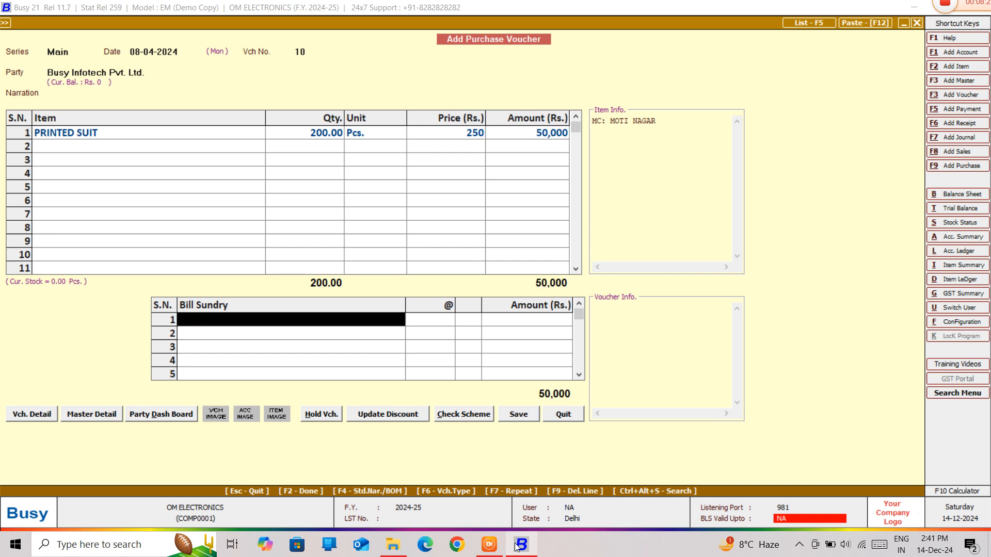
Step: Save the purchase voucher without bill sundries or transport details and quit voucher entry
{"action": "key", "text": "Return"}
{"action": "key", "text": "Return"}
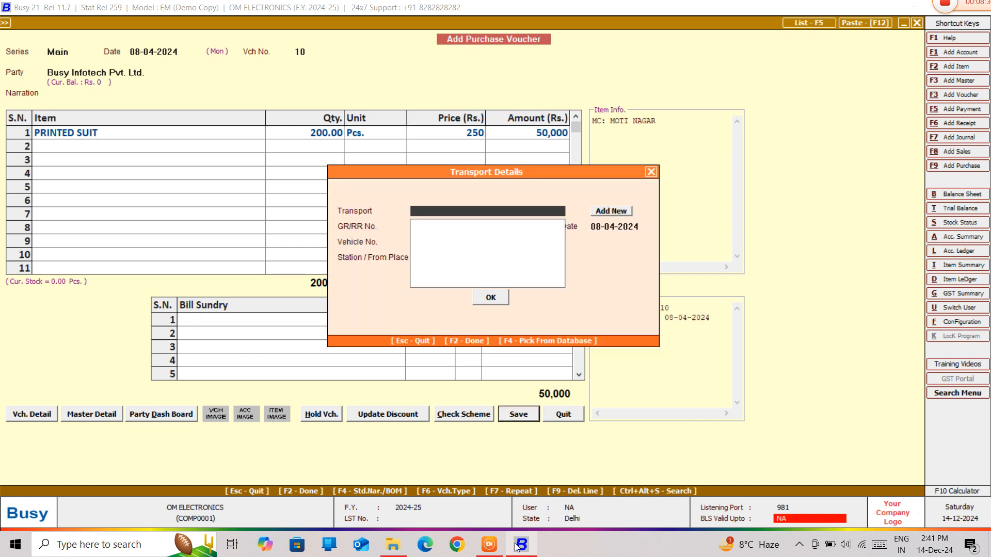
{"action": "key", "text": "F2"}
{"action": "key", "text": "Escape"}
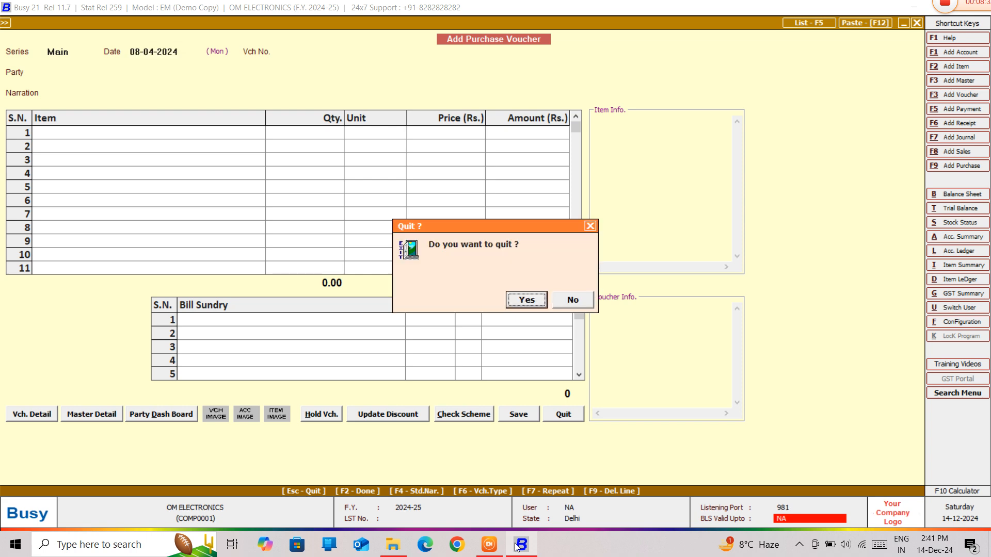
{"action": "key", "text": "Return"}
Step: Reopen the item-wise quarterly purchase analysis for the GARMENTS group, with all accounts, no material centre filter and items shown by name
{"action": "key", "text": "Right"}
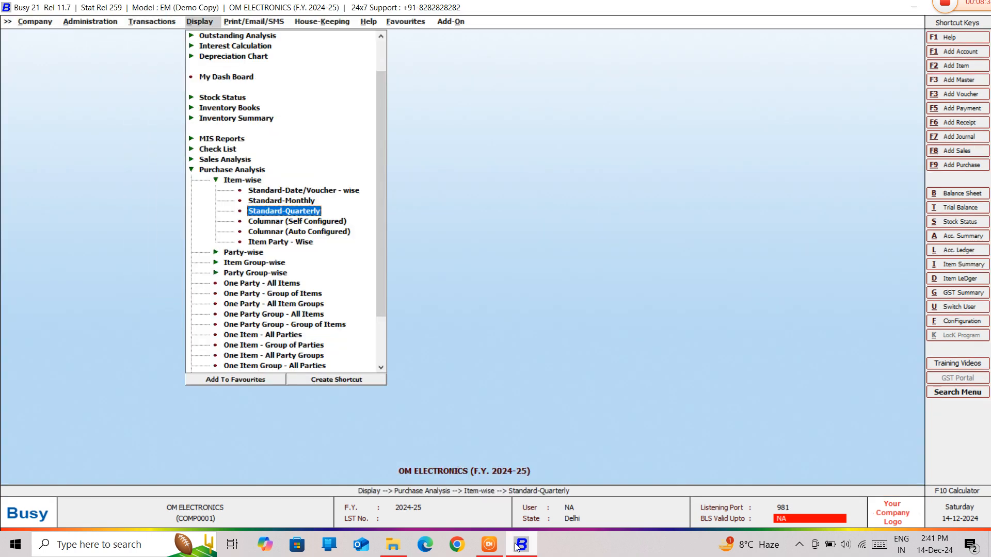
{"action": "key", "text": "Return"}
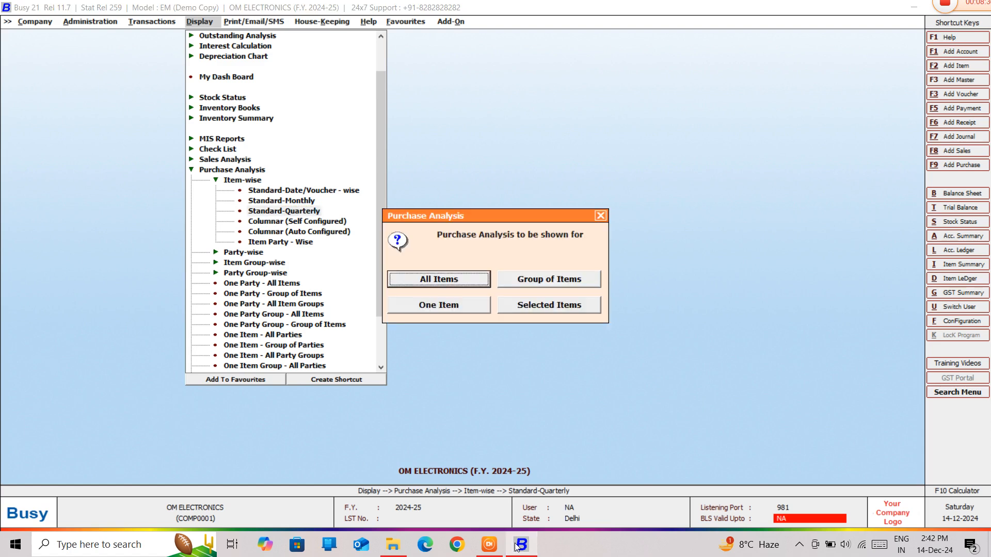
{"action": "key", "text": "Escape"}
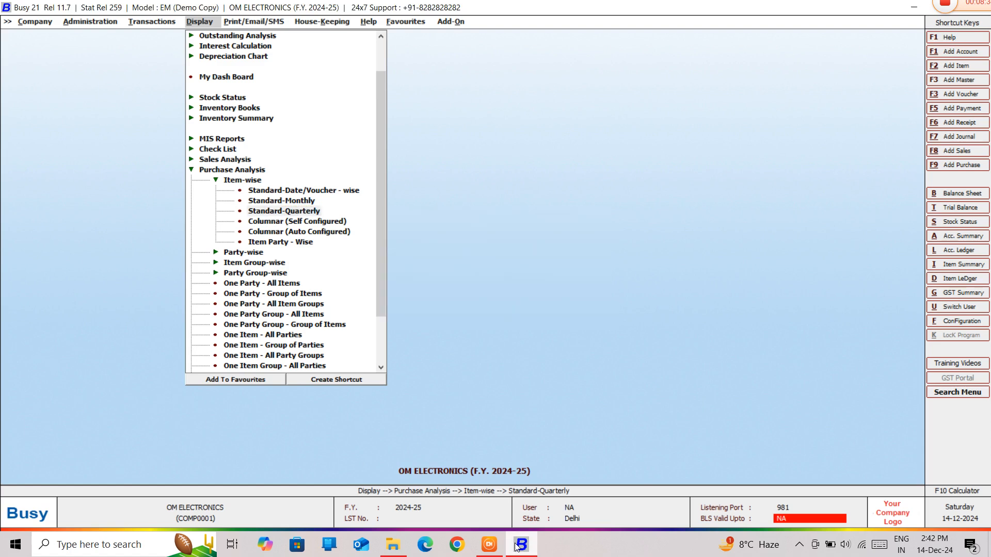
{"action": "key", "text": "Return"}
{"action": "key", "text": "Return"}
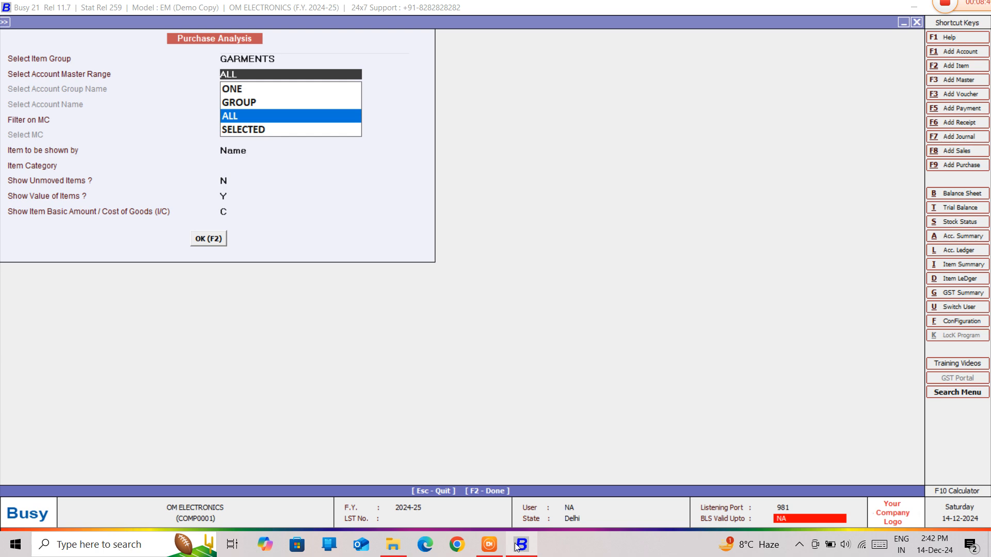
{"action": "key", "text": "Return"}
{"action": "key", "text": "Return"}
{"action": "key", "text": "Return"}
Step: Set the item category to Women;s Wear, leave out unmoved items, show item values at cost of goods, and generate the report
{"action": "key", "text": "Down"}
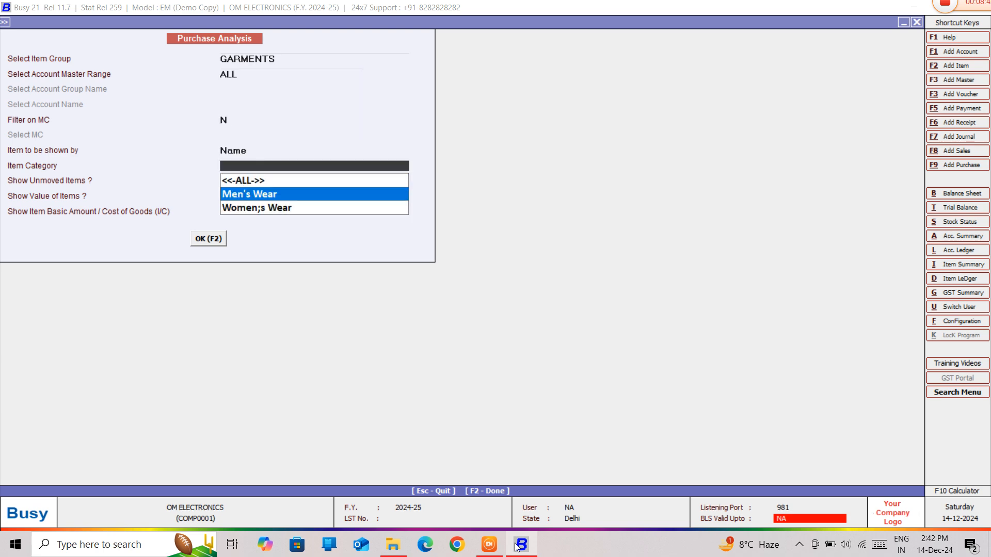
{"action": "key", "text": "Down"}
{"action": "key", "text": "Return"}
{"action": "key", "text": "Return"}
{"action": "key", "text": "Return"}
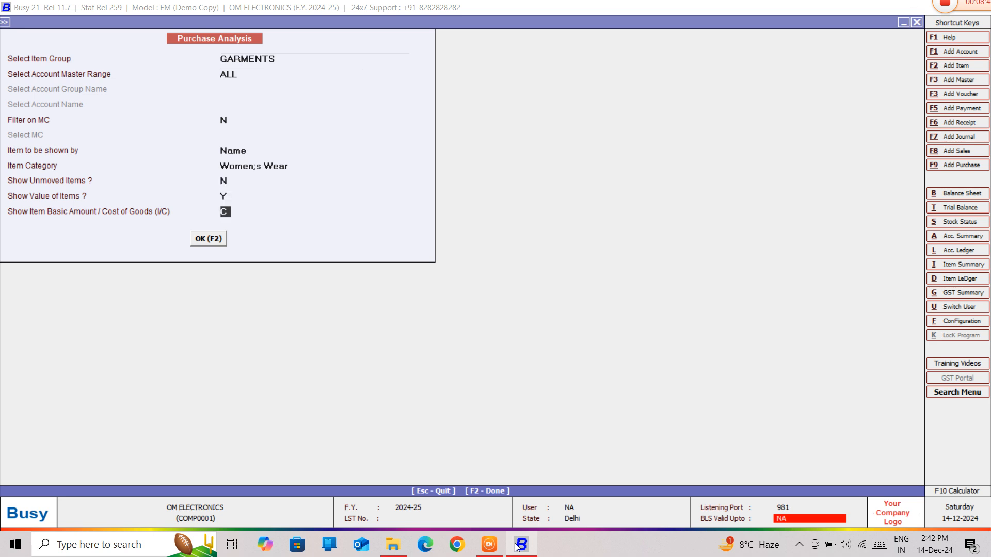
{"action": "key", "text": "Return"}
{"action": "key", "text": "Return"}
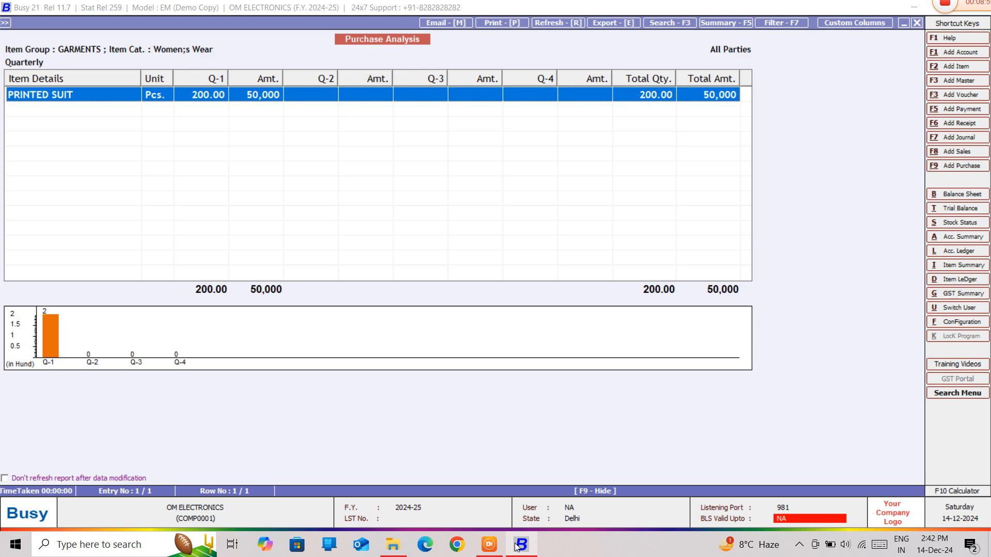
Step: View the Qtr 1 purchase transactions behind PRINTED SUIT, then close the Women;s Wear report
{"action": "key", "text": "Return"}
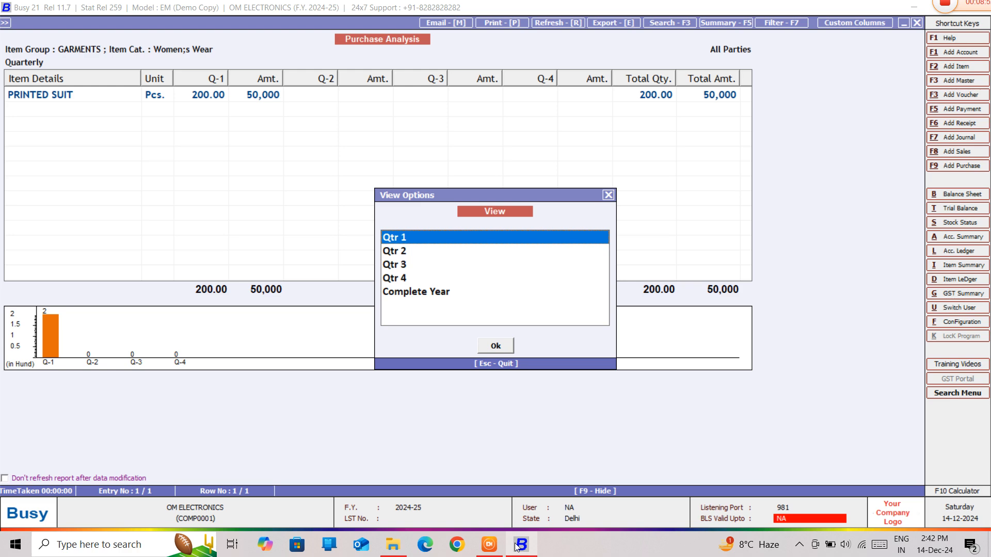
{"action": "key", "text": "Return"}
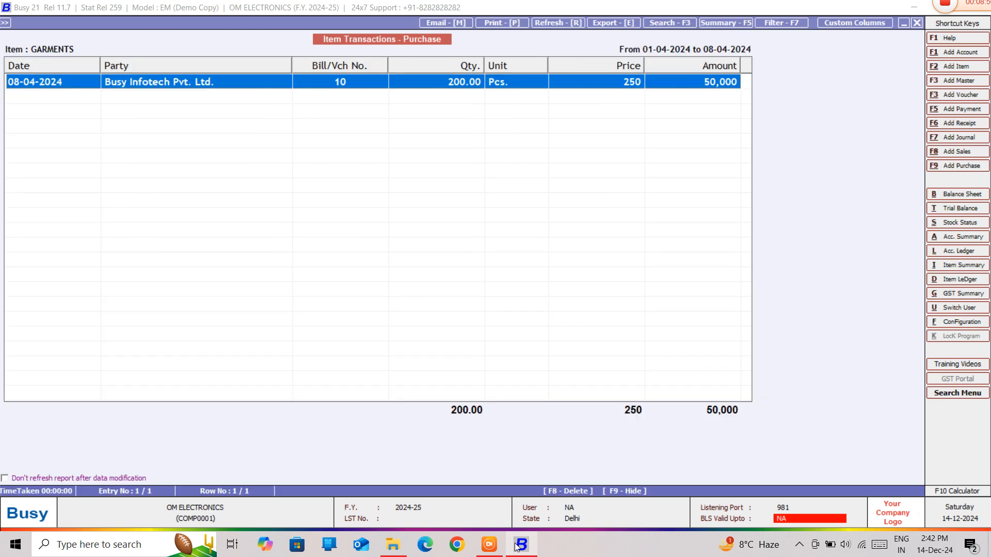
{"action": "key", "text": "Escape"}
{"action": "key", "text": "Escape"}
{"action": "key", "text": "Escape"}
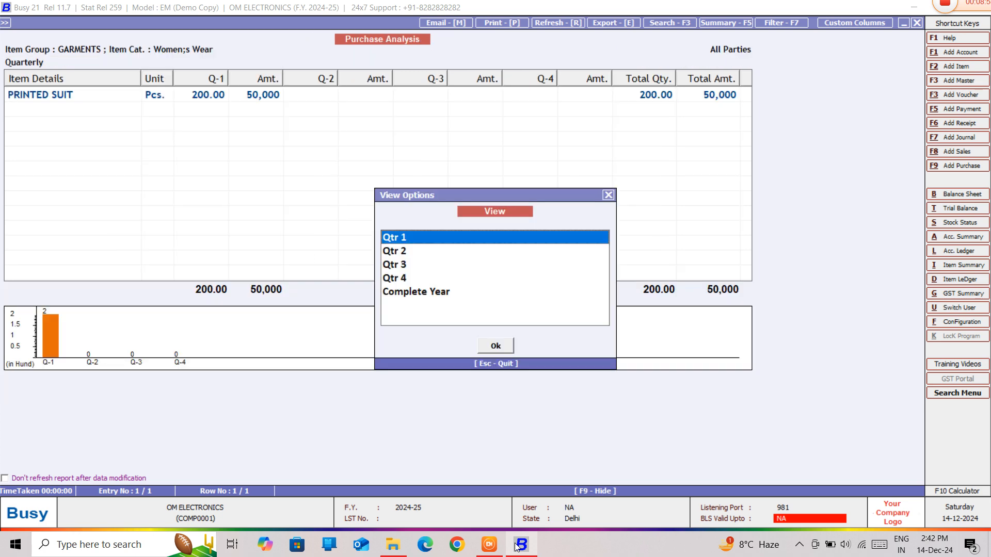
{"action": "key", "text": "Escape"}
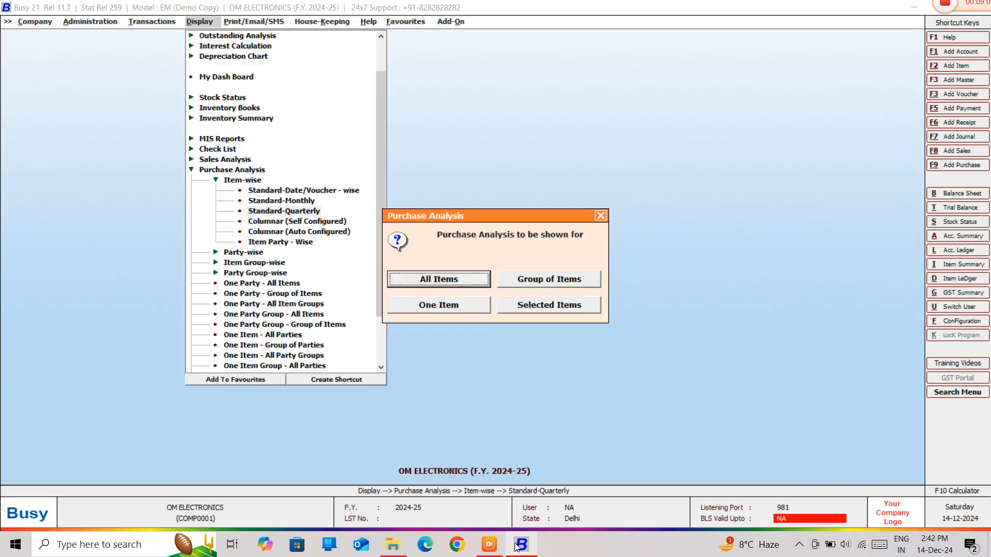
Step: Start a quarterly purchase analysis for one item and select SAMSUNG AC
{"action": "key", "text": "Tab"}
{"action": "key", "text": "Tab"}
{"action": "key", "text": "Escape"}
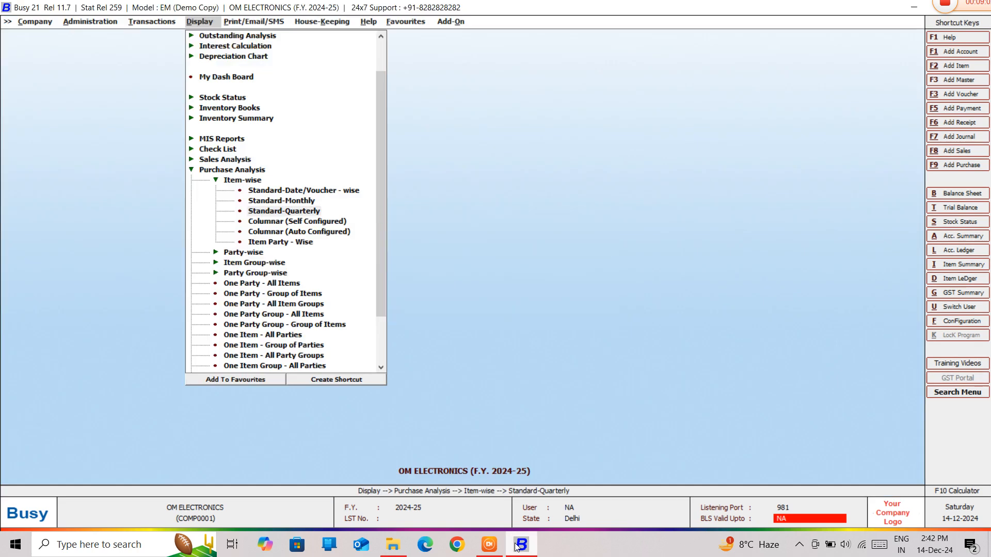
{"action": "key", "text": "Return"}
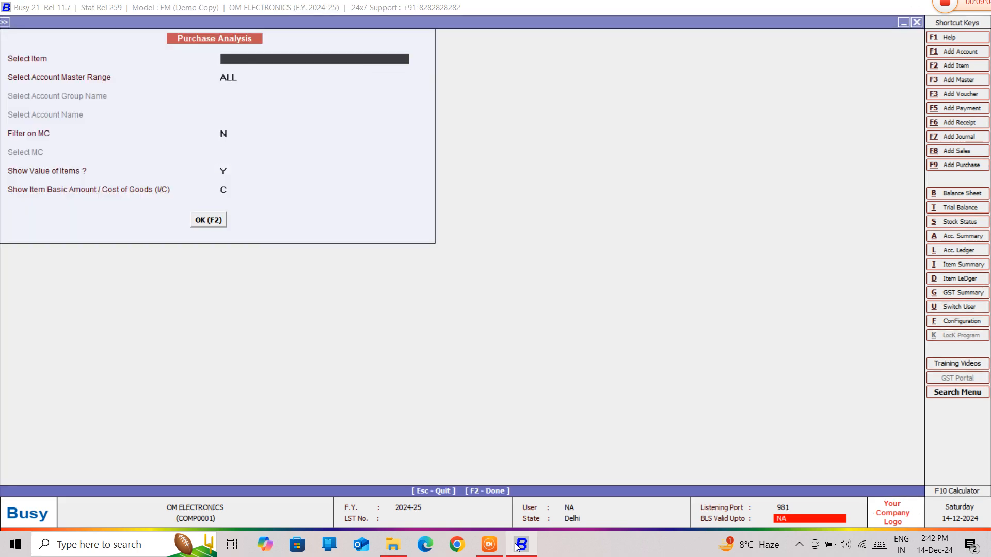
{"action": "key", "text": "Down"}
{"action": "key", "text": "Down"}
{"action": "key", "text": "Down"}
{"action": "key", "text": "Down"}
{"action": "key", "text": "Down"}
{"action": "key", "text": "Down"}
{"action": "key", "text": "Down"}
{"action": "key", "text": "Down"}
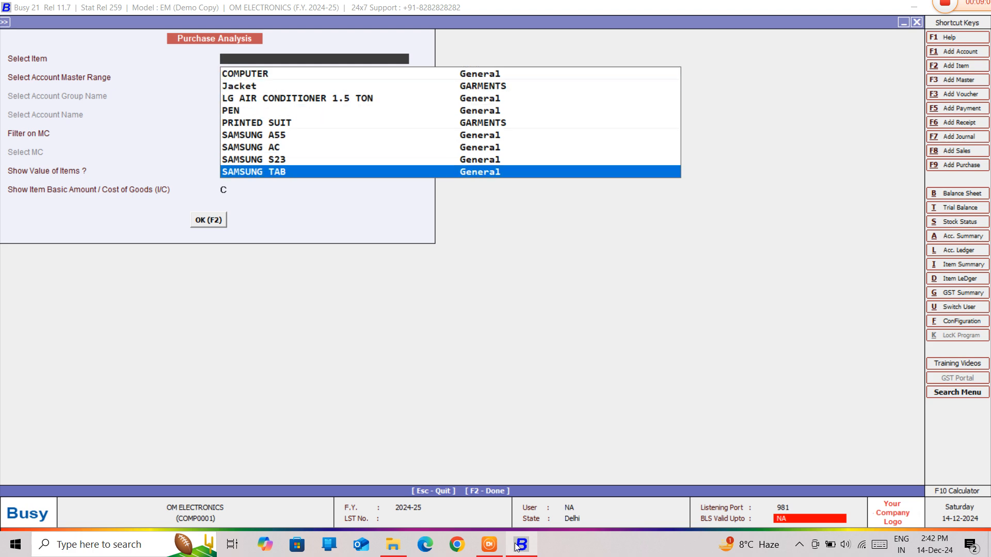
{"action": "key", "text": "Up"}
{"action": "key", "text": "Up"}
{"action": "key", "text": "Up"}
{"action": "key", "text": "Down"}
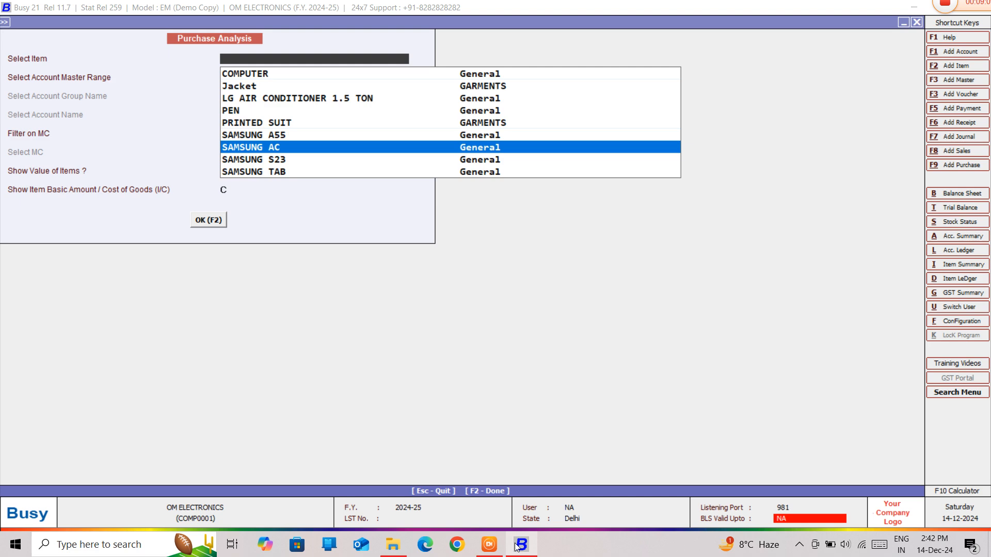
{"action": "key", "text": "Return"}
Step: Generate the SAMSUNG AC report for all accounts, without a material centre filter, showing item values at cost of goods
{"action": "key", "text": "Return"}
{"action": "key", "text": "Return"}
{"action": "key", "text": "Return"}
{"action": "key", "text": "Return"}
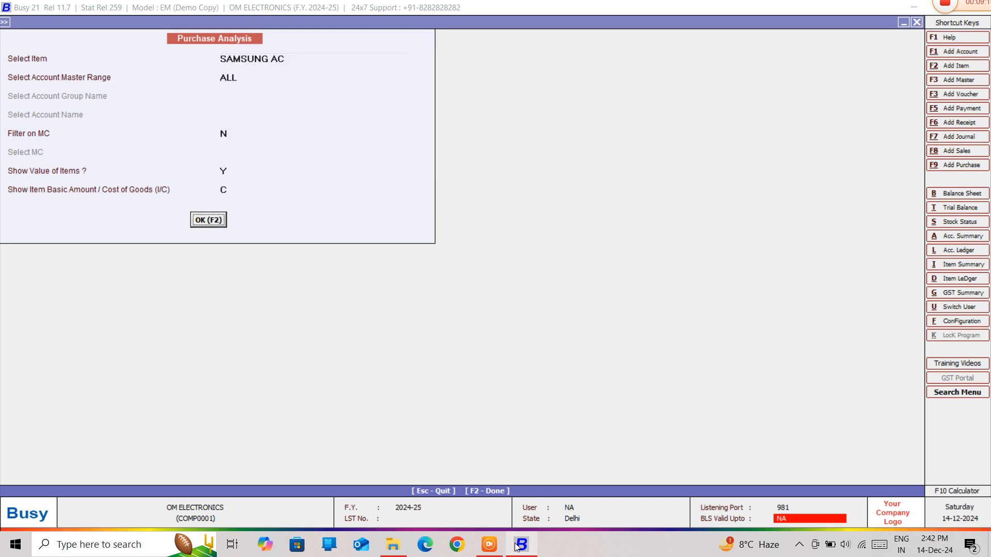
{"action": "key", "text": "Return"}
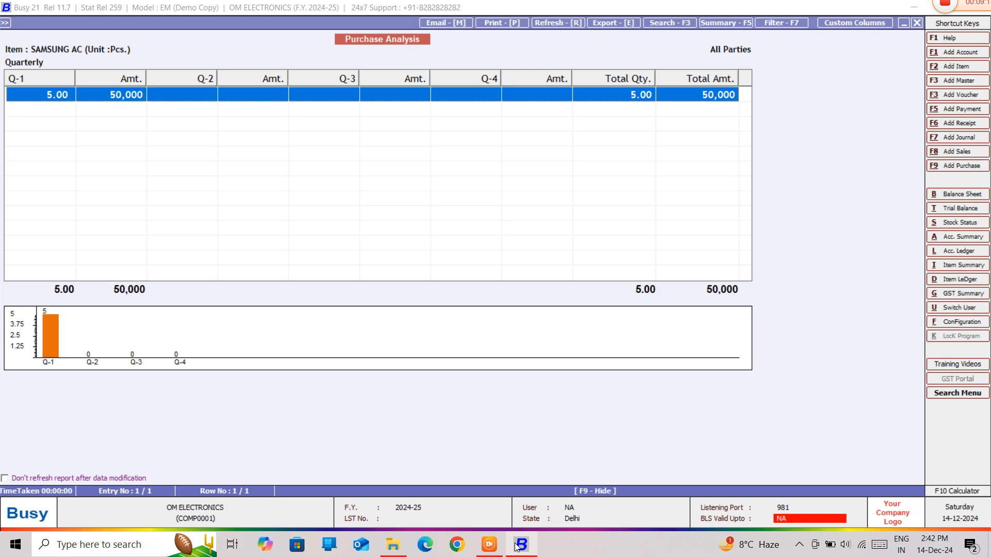
Step: View the Qtr 1 purchase transactions of SAMSUNG AC, then close the single-item report
{"action": "key", "text": "Return"}
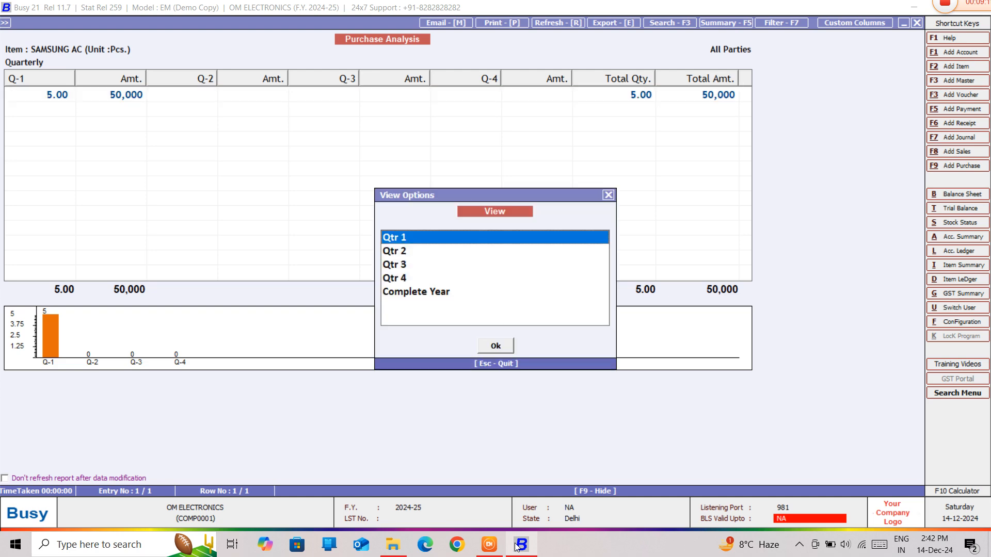
{"action": "key", "text": "Return"}
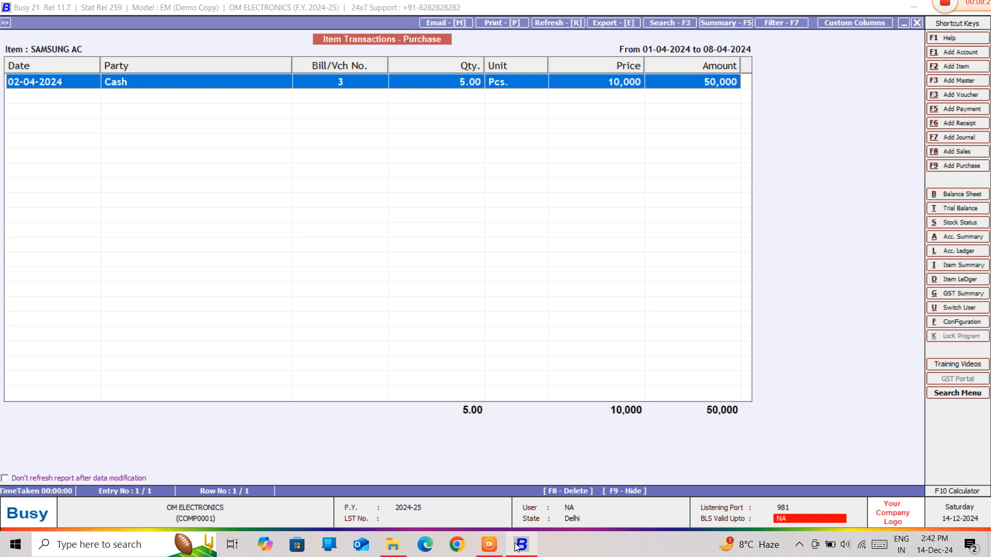
{"action": "key", "text": "Escape"}
{"action": "key", "text": "Escape"}
{"action": "key", "text": "Escape"}
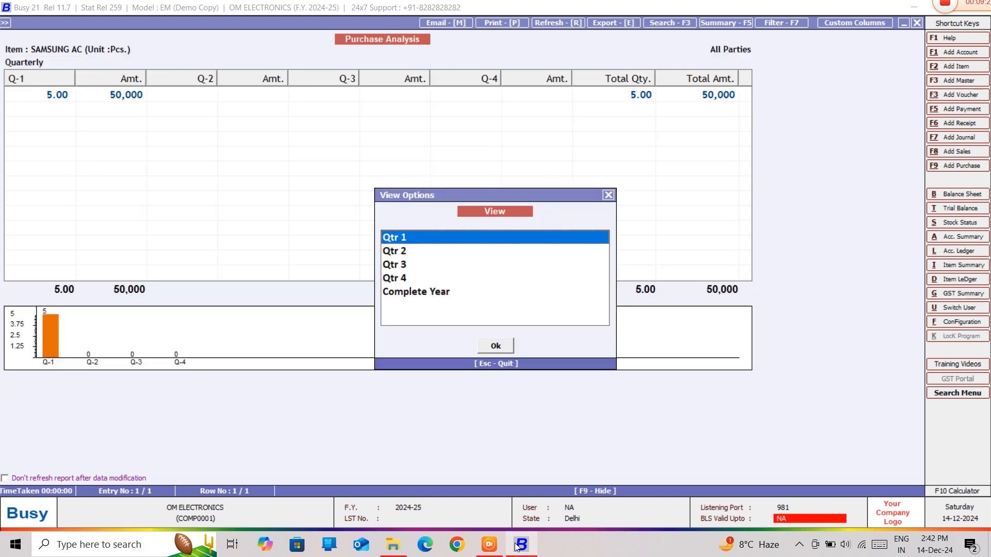
{"action": "key", "text": "Escape"}
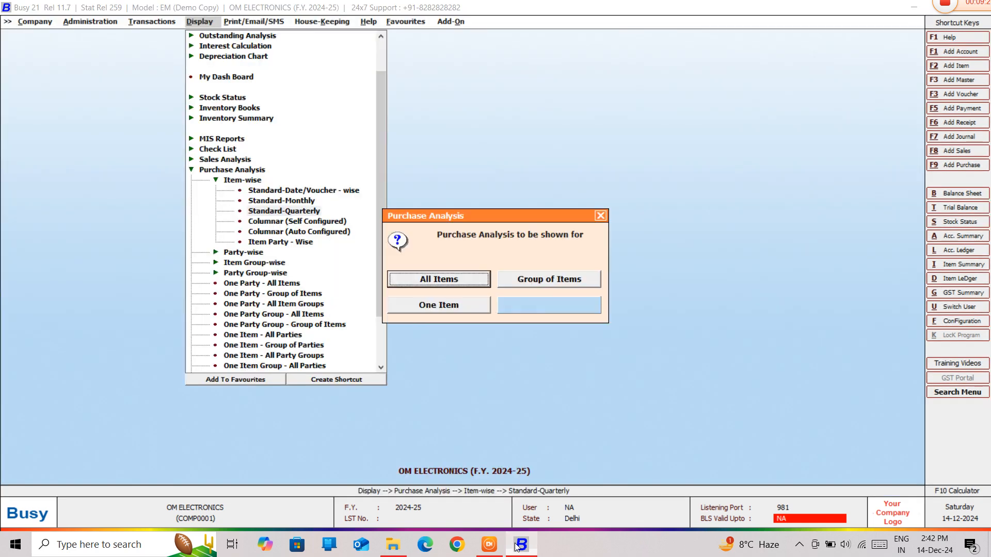
Step: Start a quarterly purchase analysis for selected items and choose PEN, PRINTED SUIT and SAMSUNG S23 from the list of all items
{"action": "key", "text": "Tab"}
{"action": "key", "text": "Tab"}
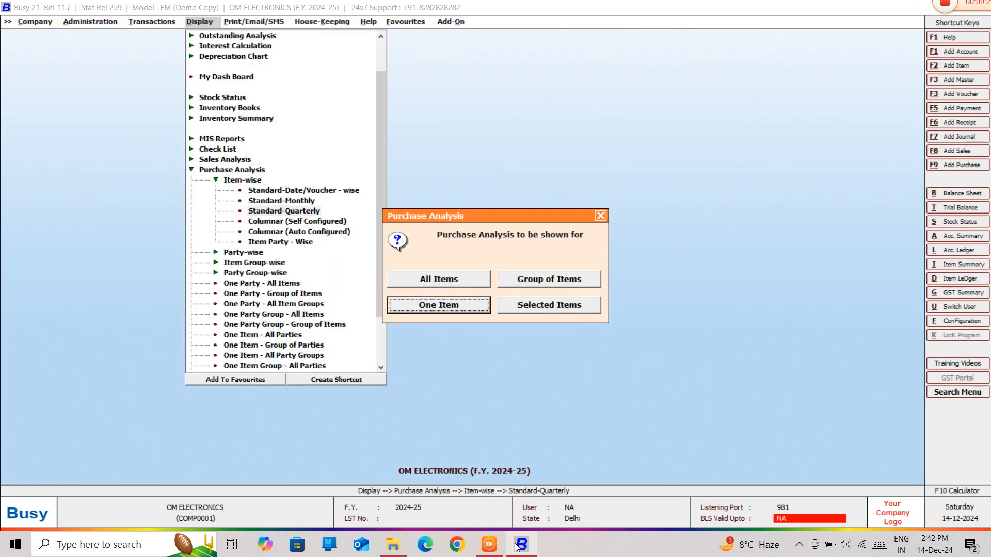
{"action": "key", "text": "Tab"}
{"action": "key", "text": "Return"}
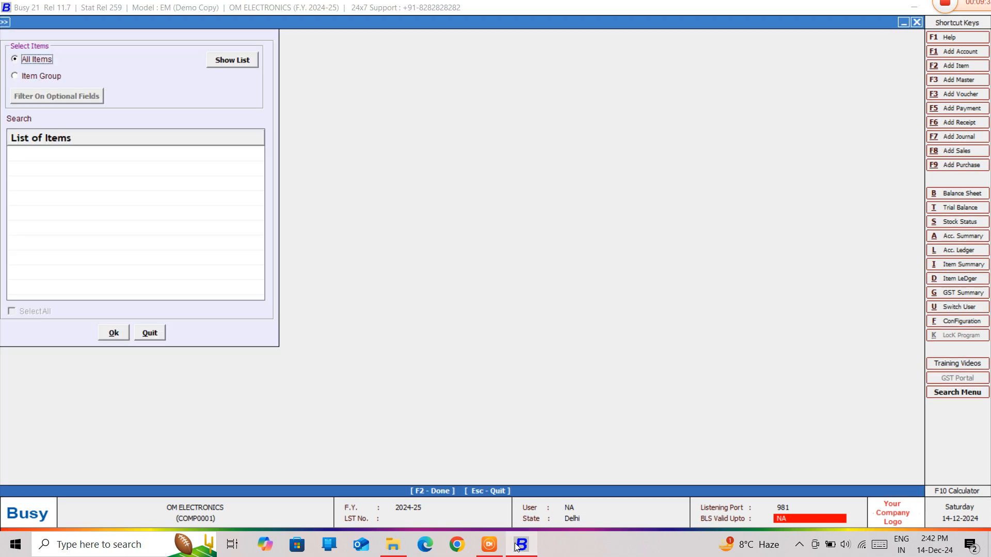
{"action": "left_click", "coordinate": [229, 64]}
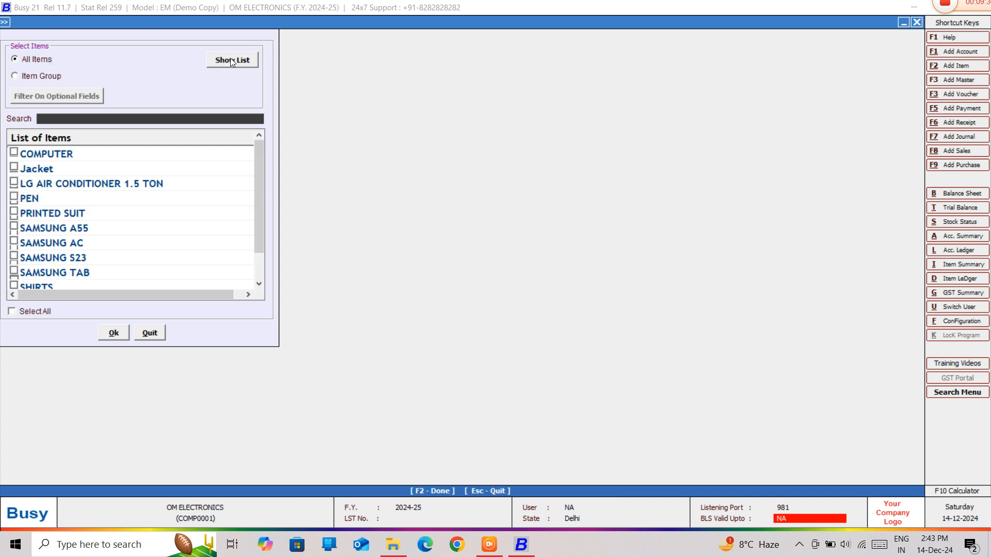
{"action": "left_click", "coordinate": [15, 199]}
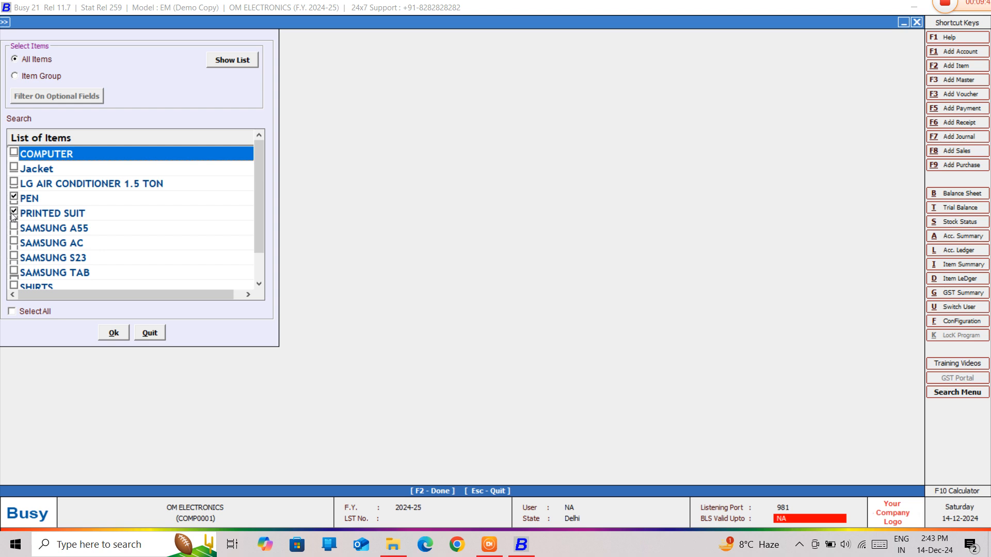
{"action": "left_click", "coordinate": [14, 259]}
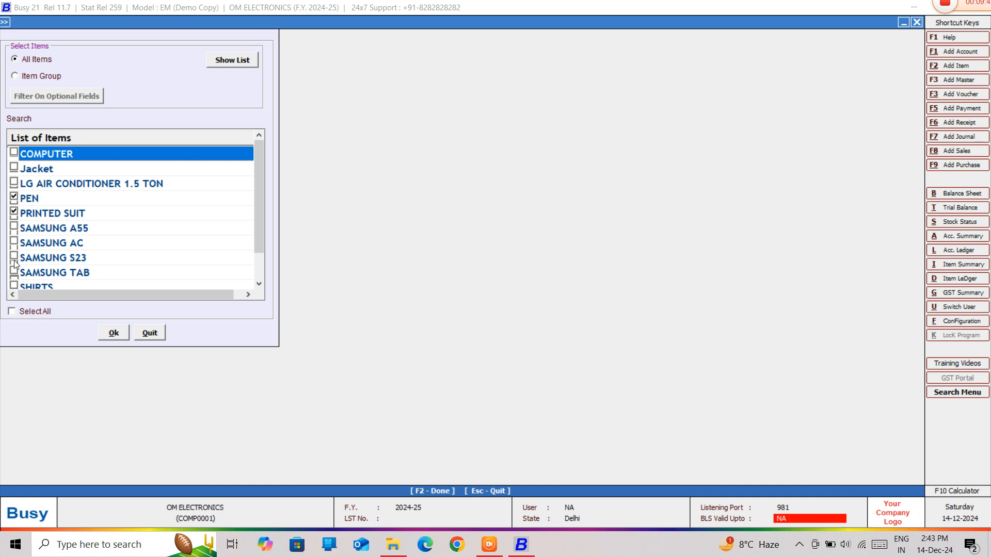
{"action": "left_click", "coordinate": [113, 335]}
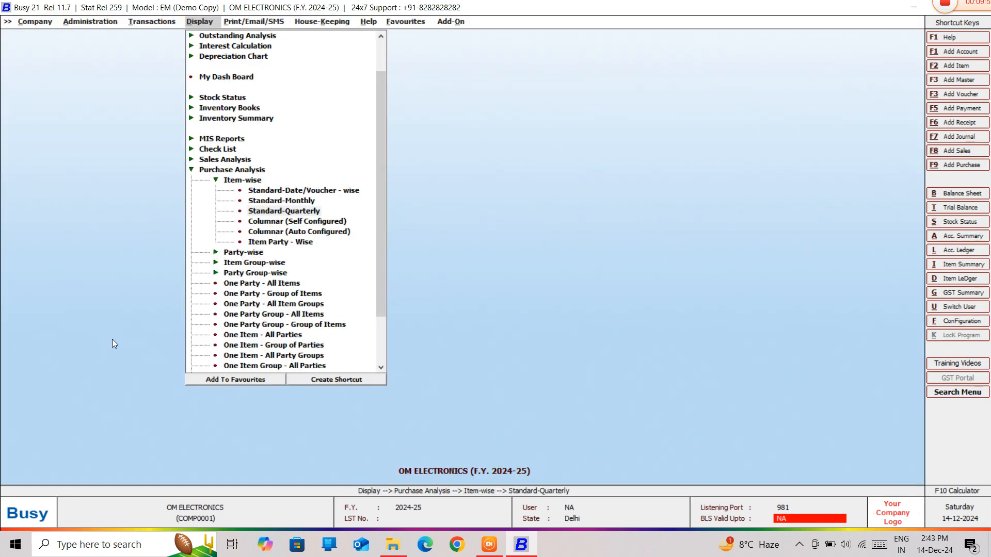
Step: Generate the selected-items report for all accounts, without a material centre filter, showing item values at cost of goods
{"action": "key", "text": "Return"}
{"action": "key", "text": "Return"}
{"action": "key", "text": "Return"}
{"action": "key", "text": "Return"}
{"action": "key", "text": "Return"}
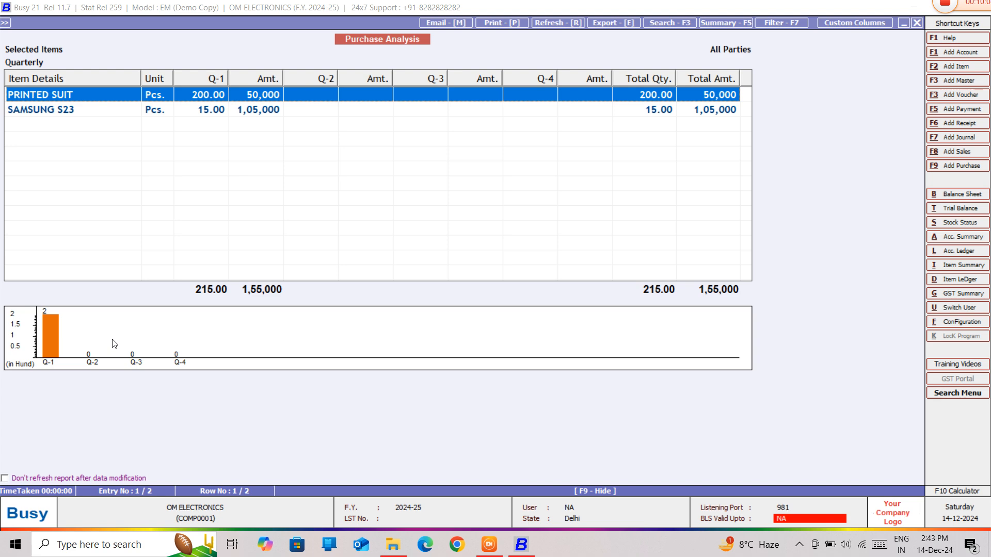
Step: View the Qtr 1 transactions of PRINTED SUIT from the selected-items report, then leave the purchase analysis
{"action": "key", "text": "Return"}
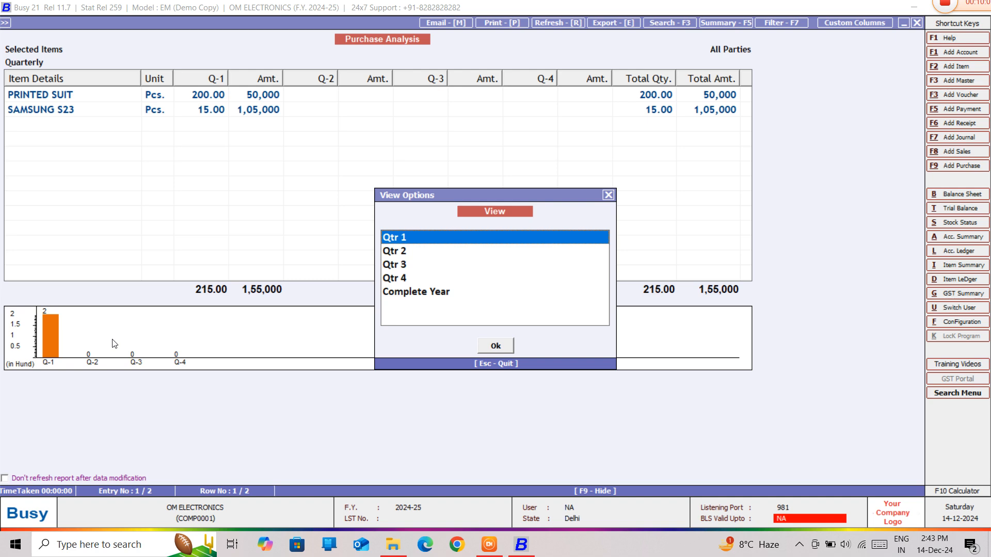
{"action": "key", "text": "Return"}
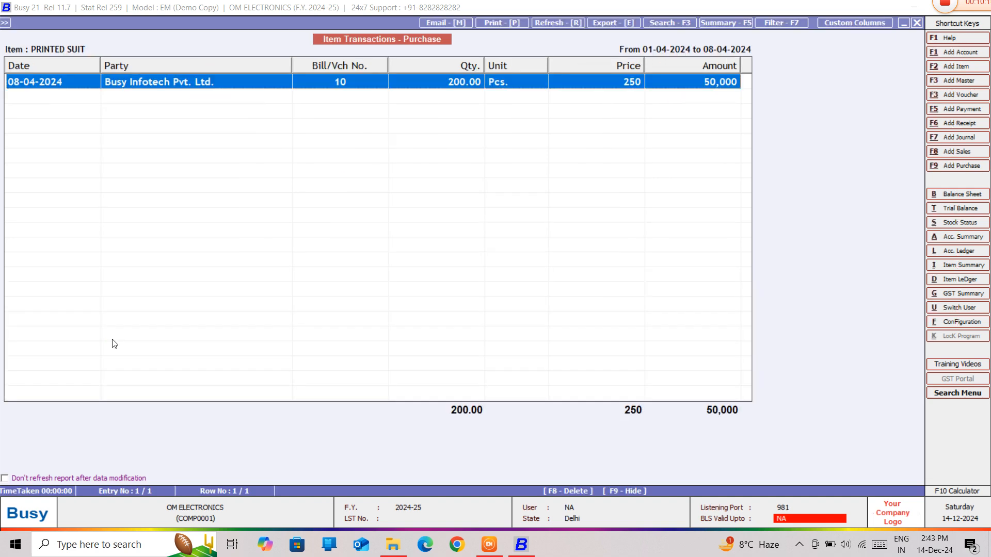
{"action": "key", "text": "Escape"}
{"action": "key", "text": "Escape"}
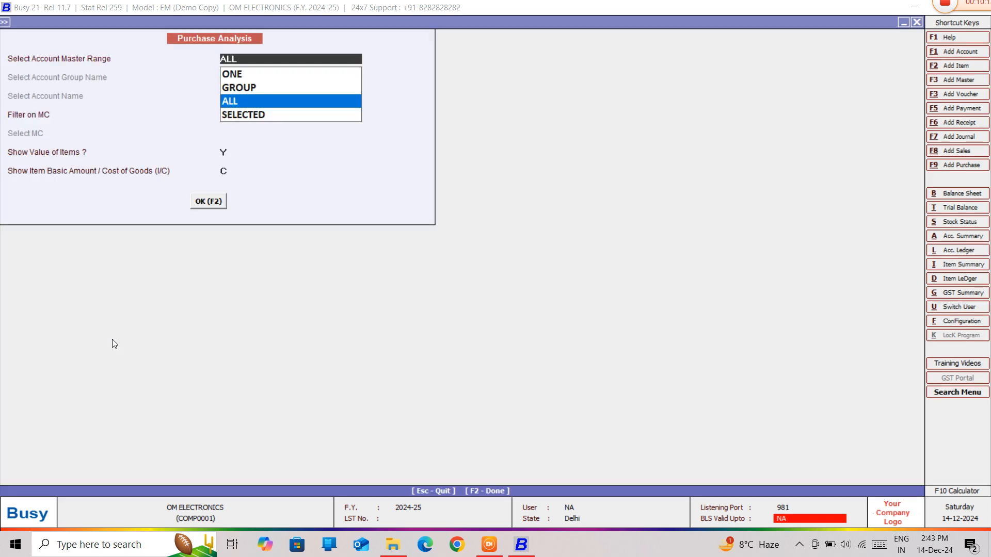
{"action": "key", "text": "Escape"}
{"action": "key", "text": "Escape"}
{"action": "key", "text": "Escape"}
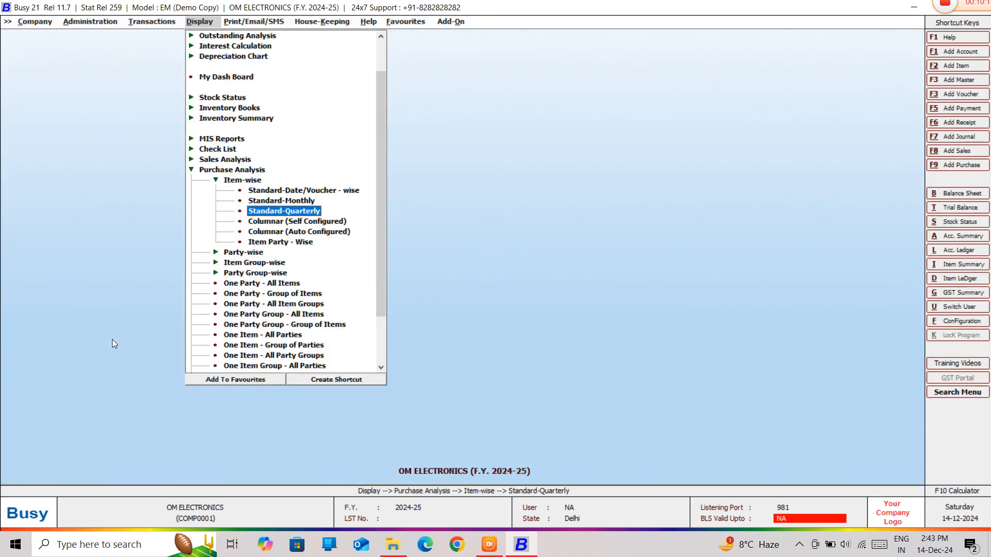